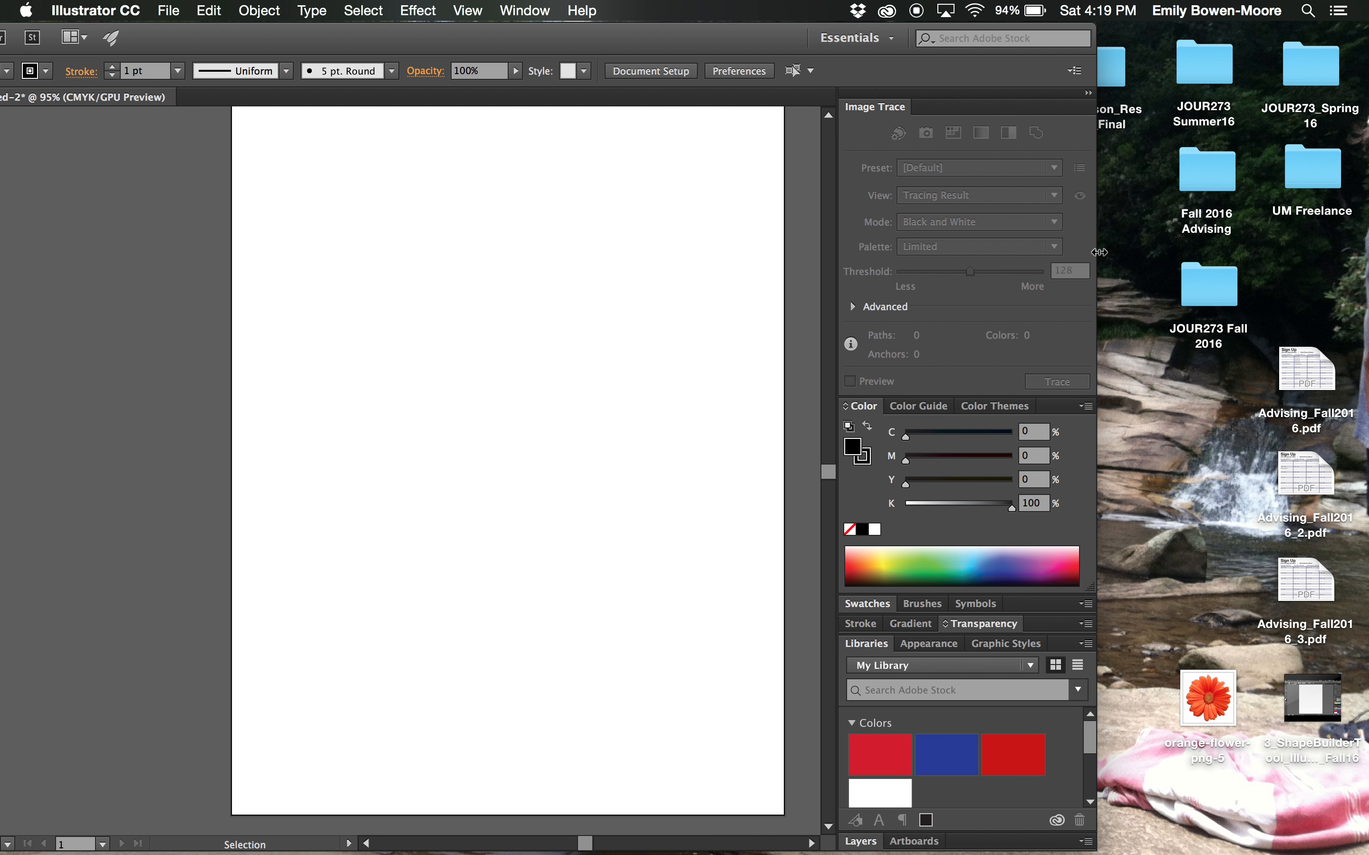
# Place the orange-flower-png-5 image from the Desktop on the upper part of the artboard, about 305 pt wide.
pyautogui.moveTo(765, 36); pyautogui.dragTo(934, 36)
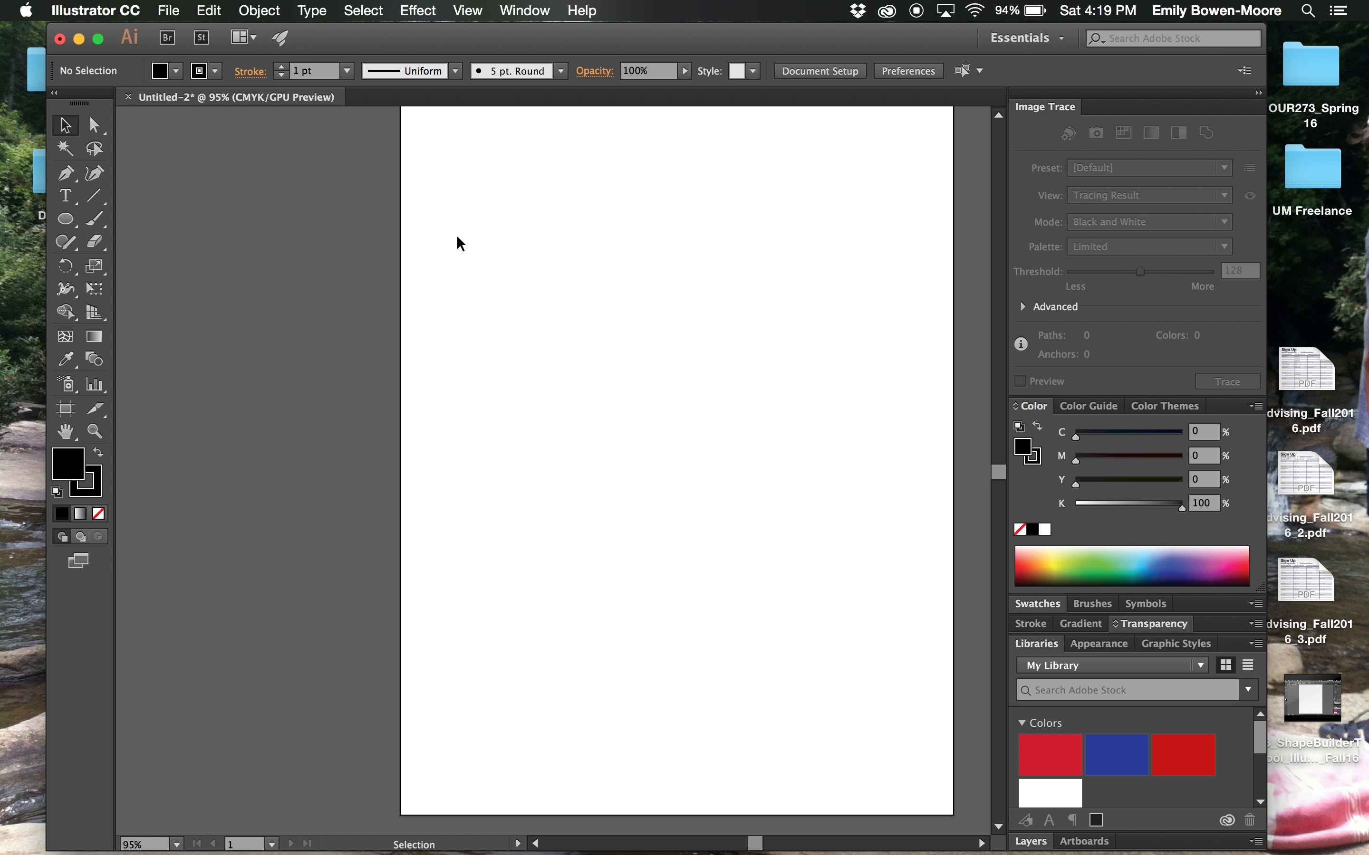
pyautogui.click(169, 10)
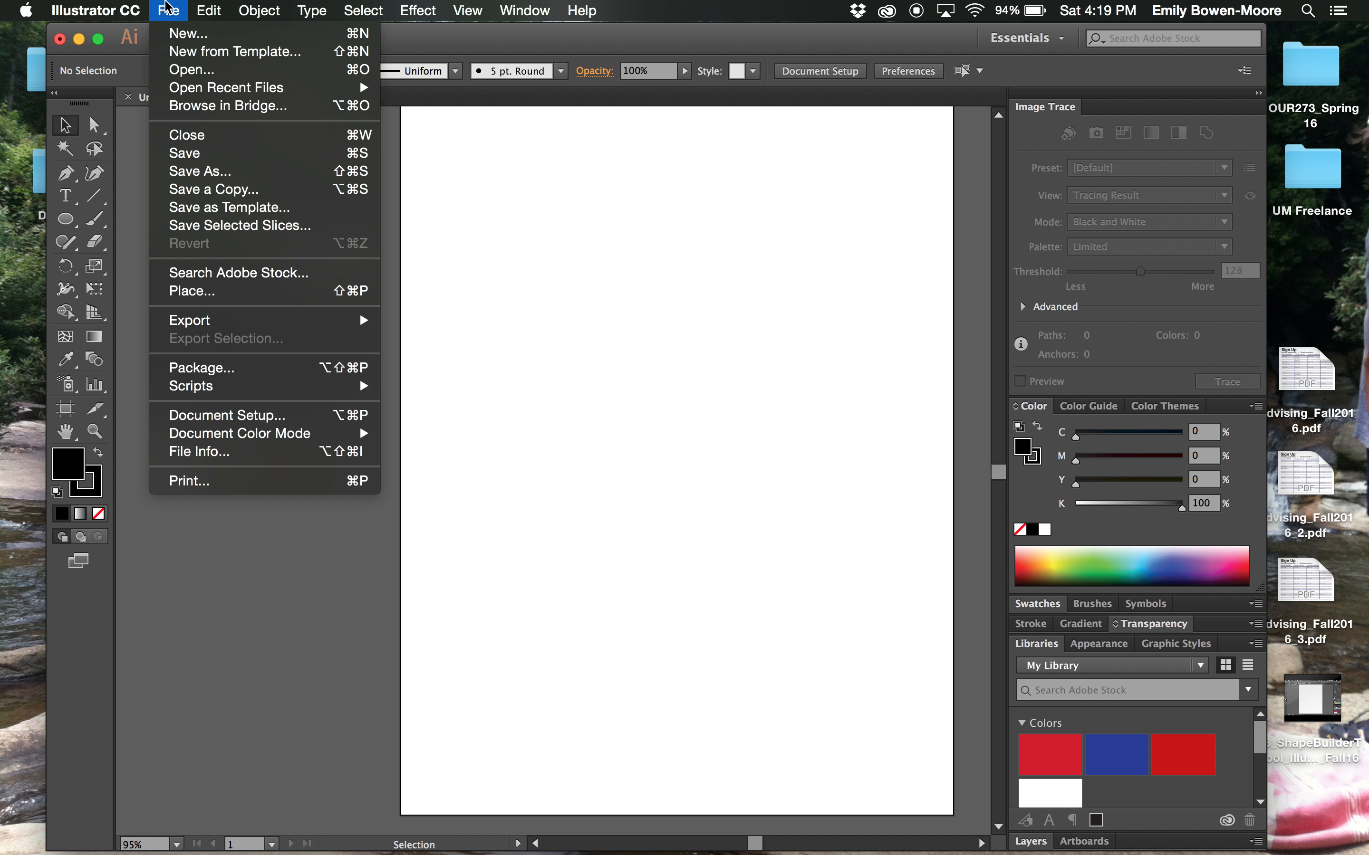
pyautogui.click(197, 299)
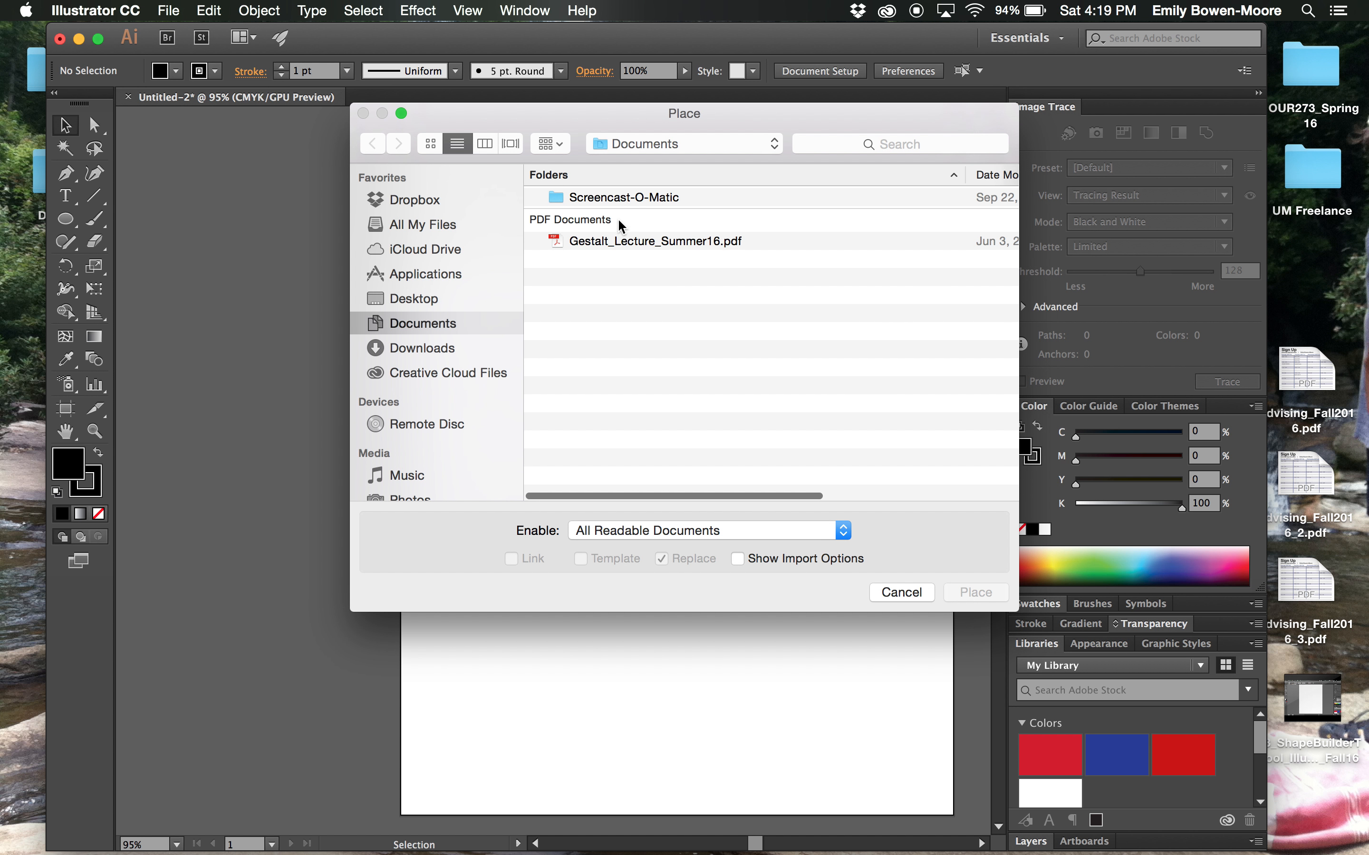
pyautogui.click(392, 300)
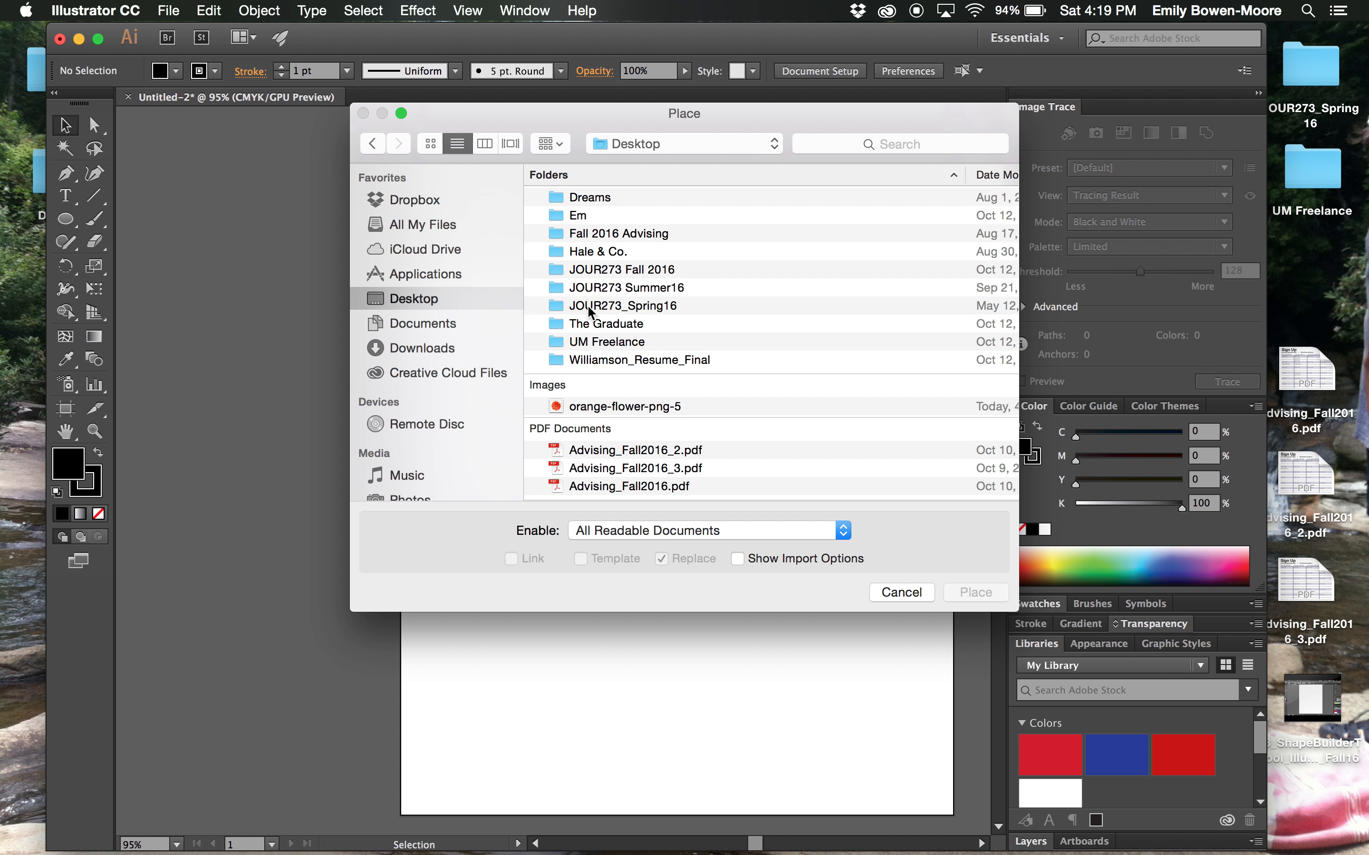
pyautogui.doubleClick(608, 406)
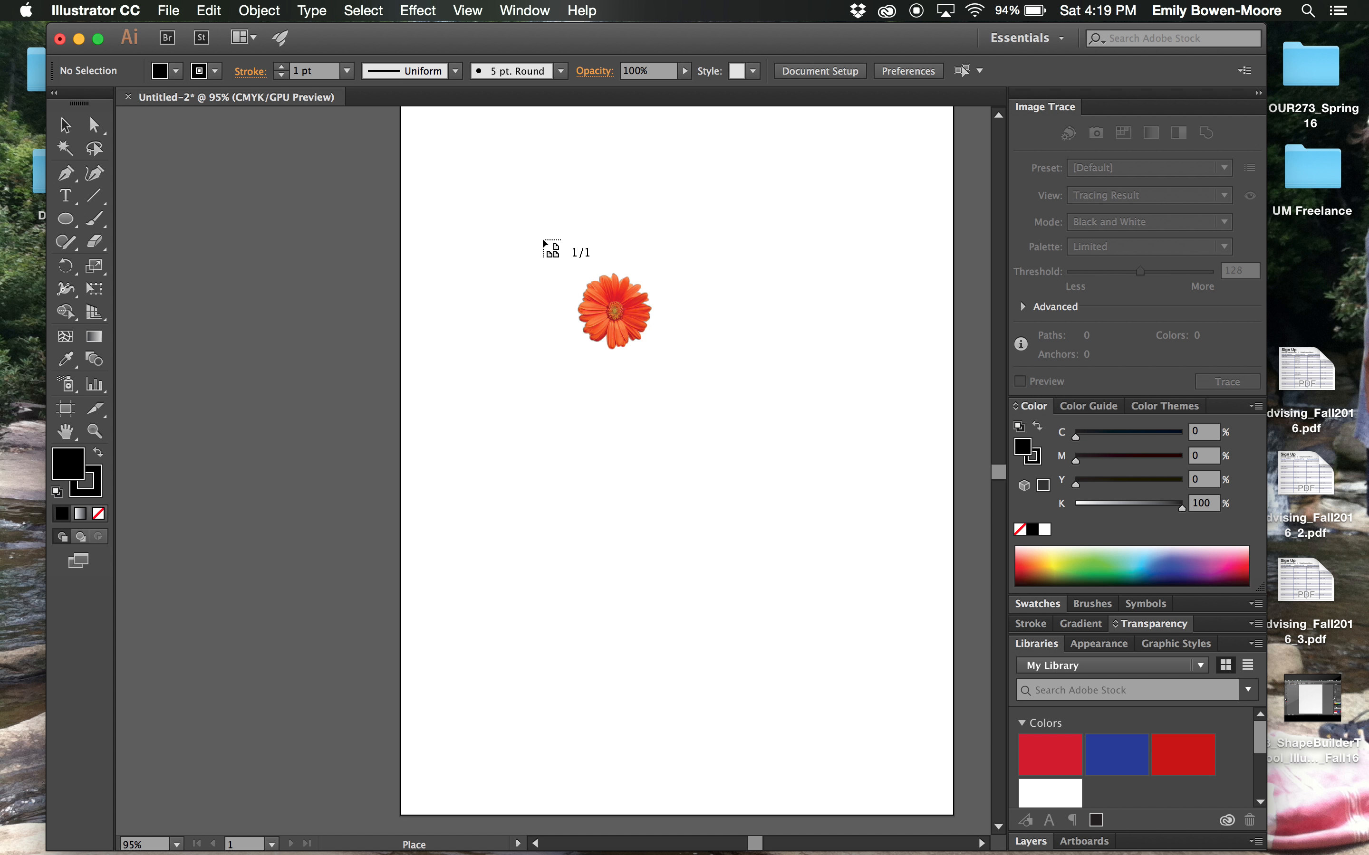
pyautogui.moveTo(544, 242); pyautogui.dragTo(818, 550)
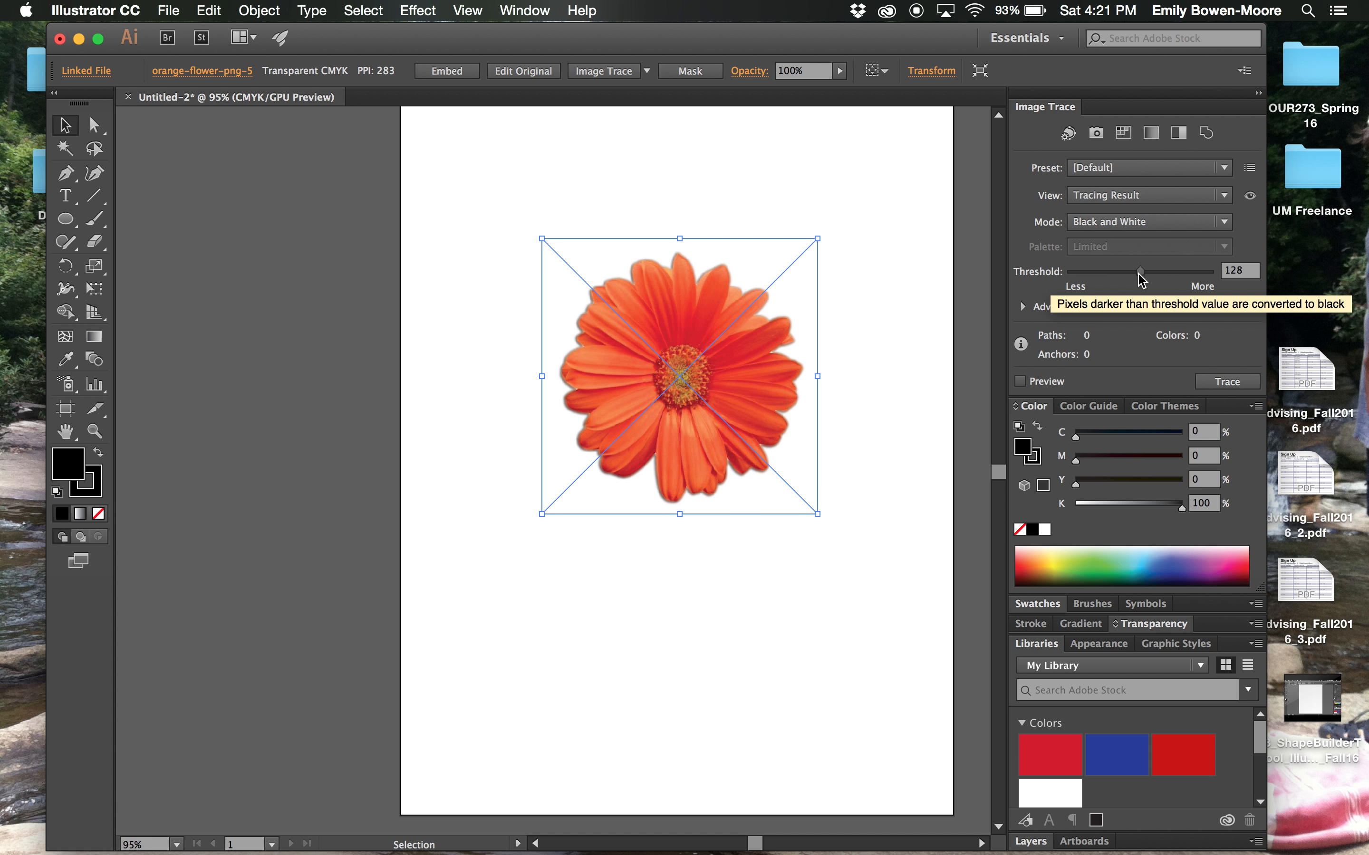
# Trace the flower image in black and white with a threshold of 85, then deselect it.
pyautogui.click(1232, 385)
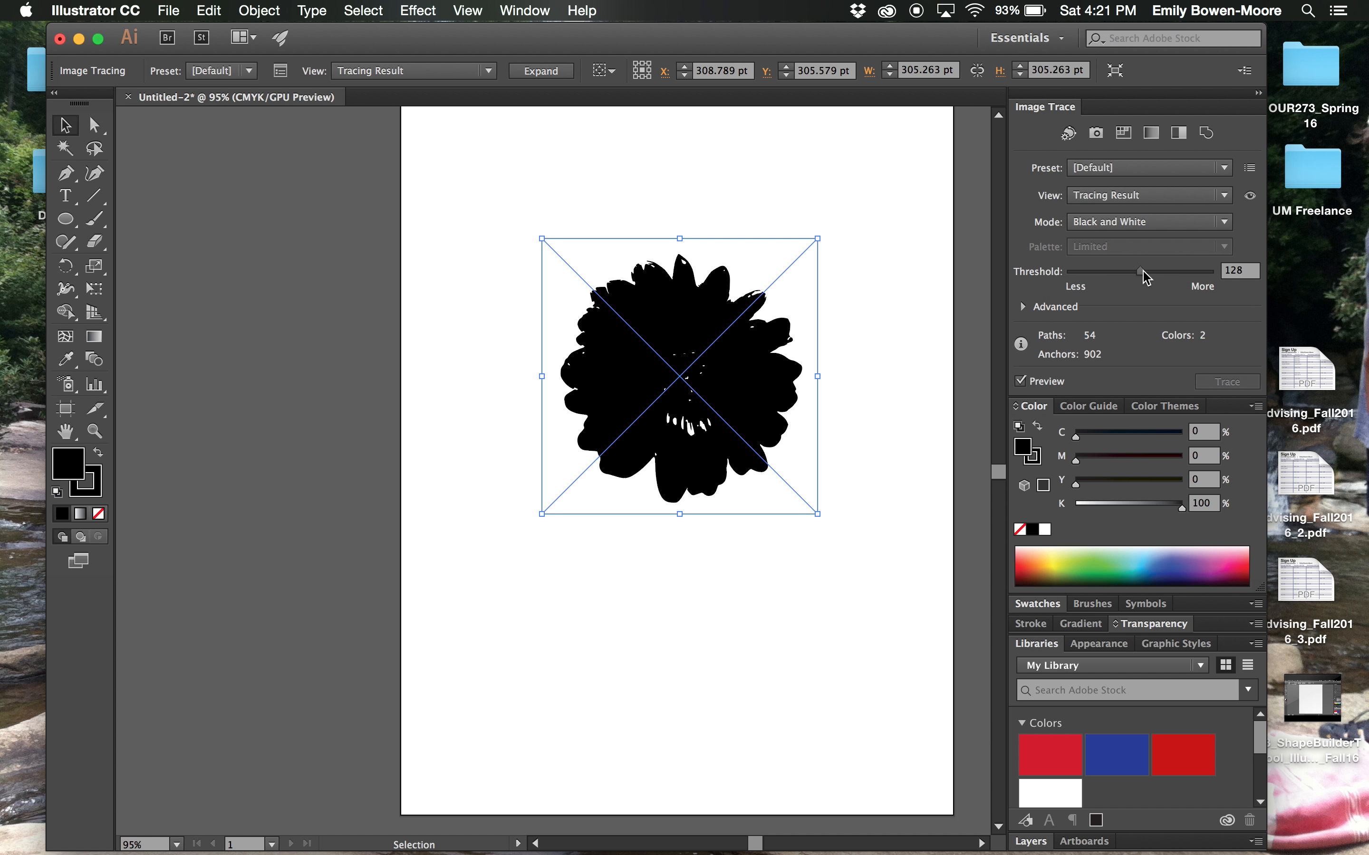
pyautogui.moveTo(1142, 273); pyautogui.dragTo(1125, 272)
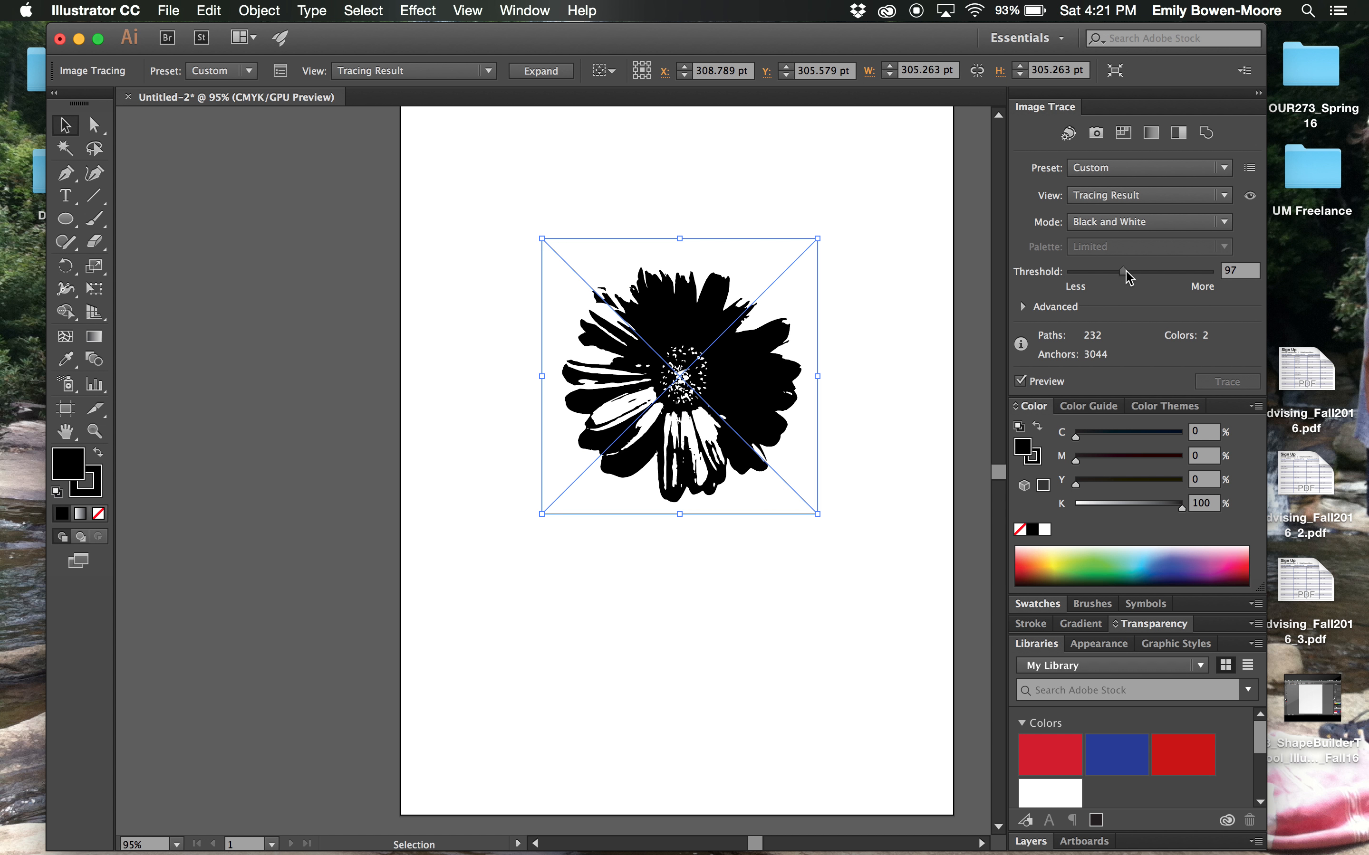
pyautogui.moveTo(1128, 277); pyautogui.dragTo(1117, 276)
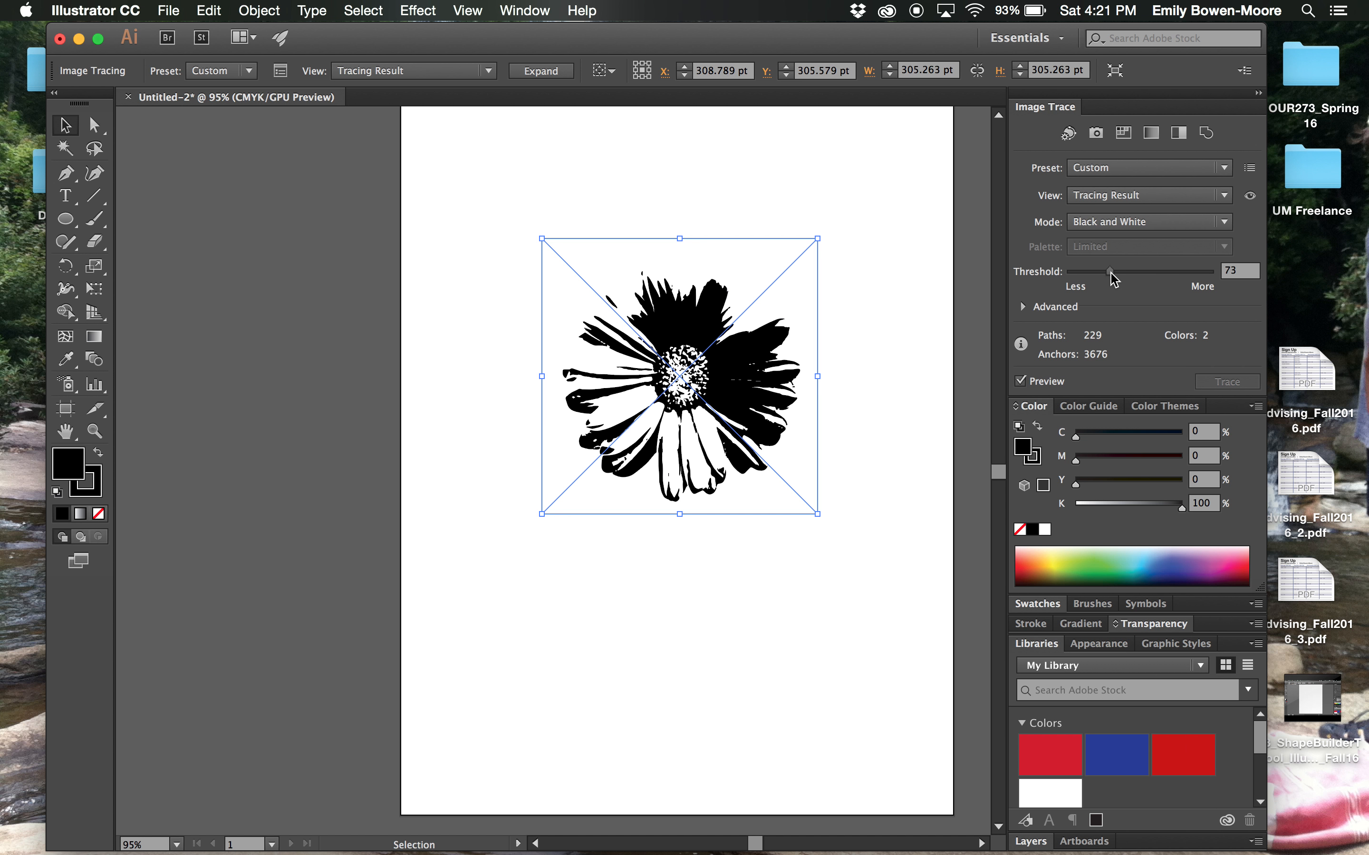
pyautogui.moveTo(1111, 273); pyautogui.dragTo(1118, 272)
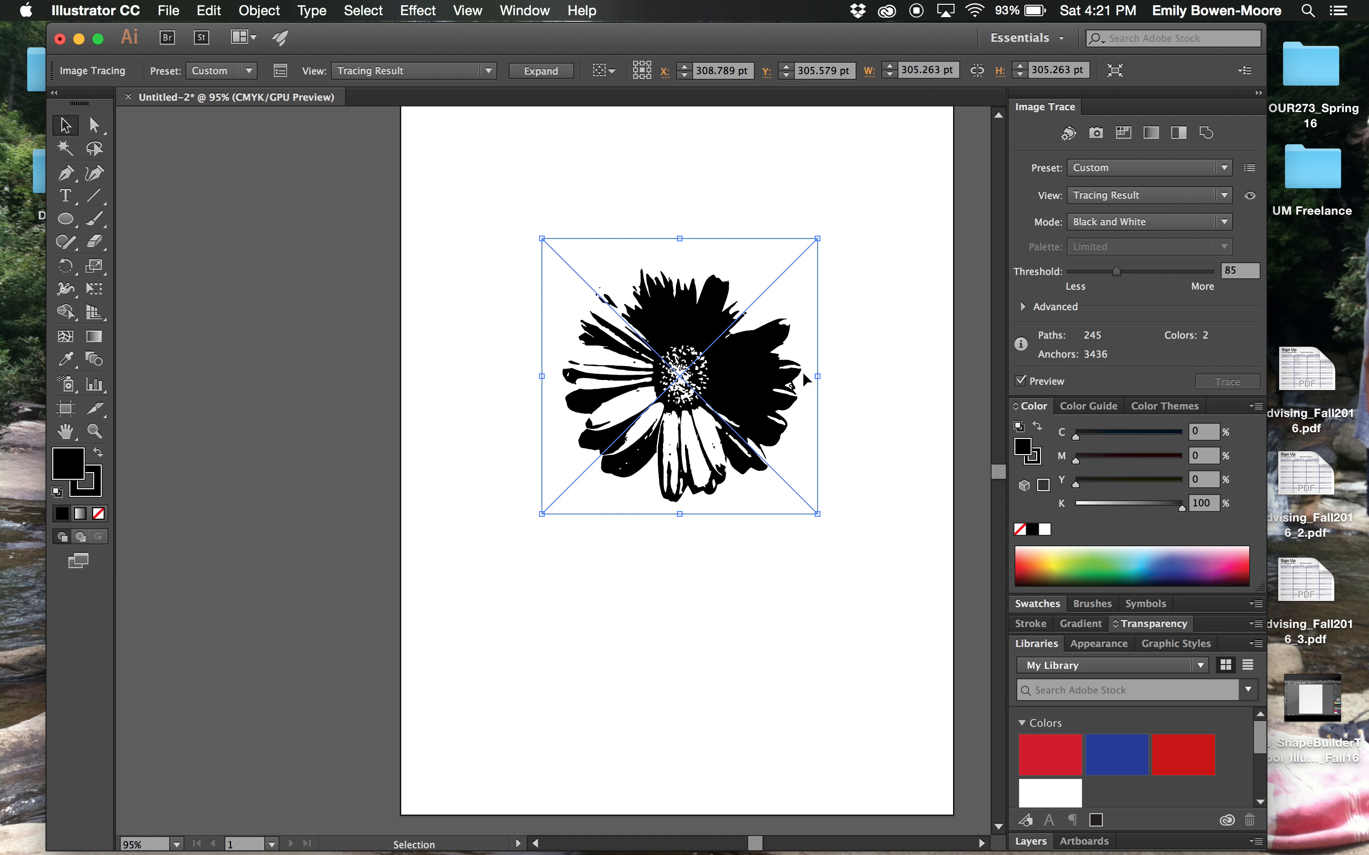
pyautogui.click(701, 195)
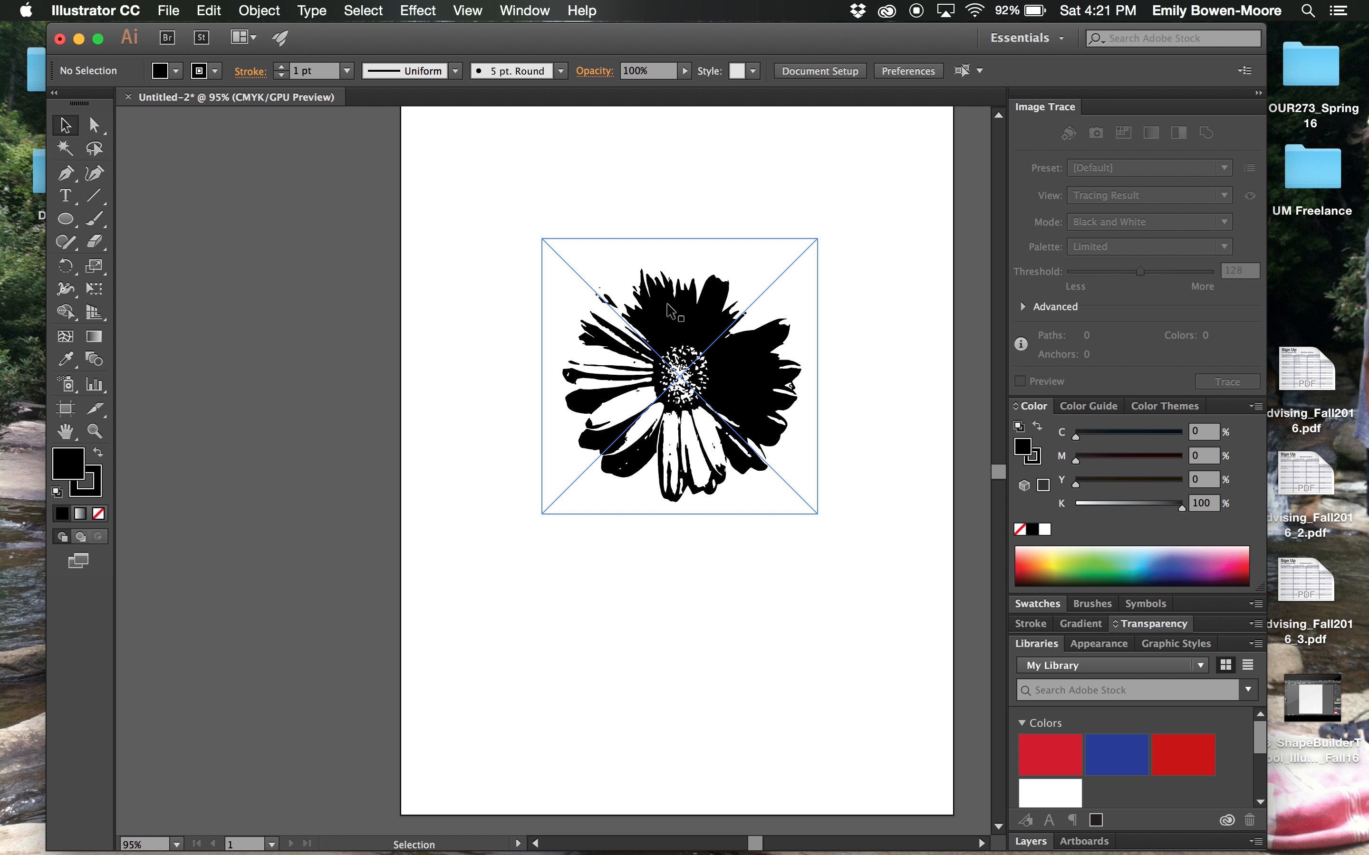
# Expand the traced flower into editable vector paths.
pyautogui.click(670, 311)
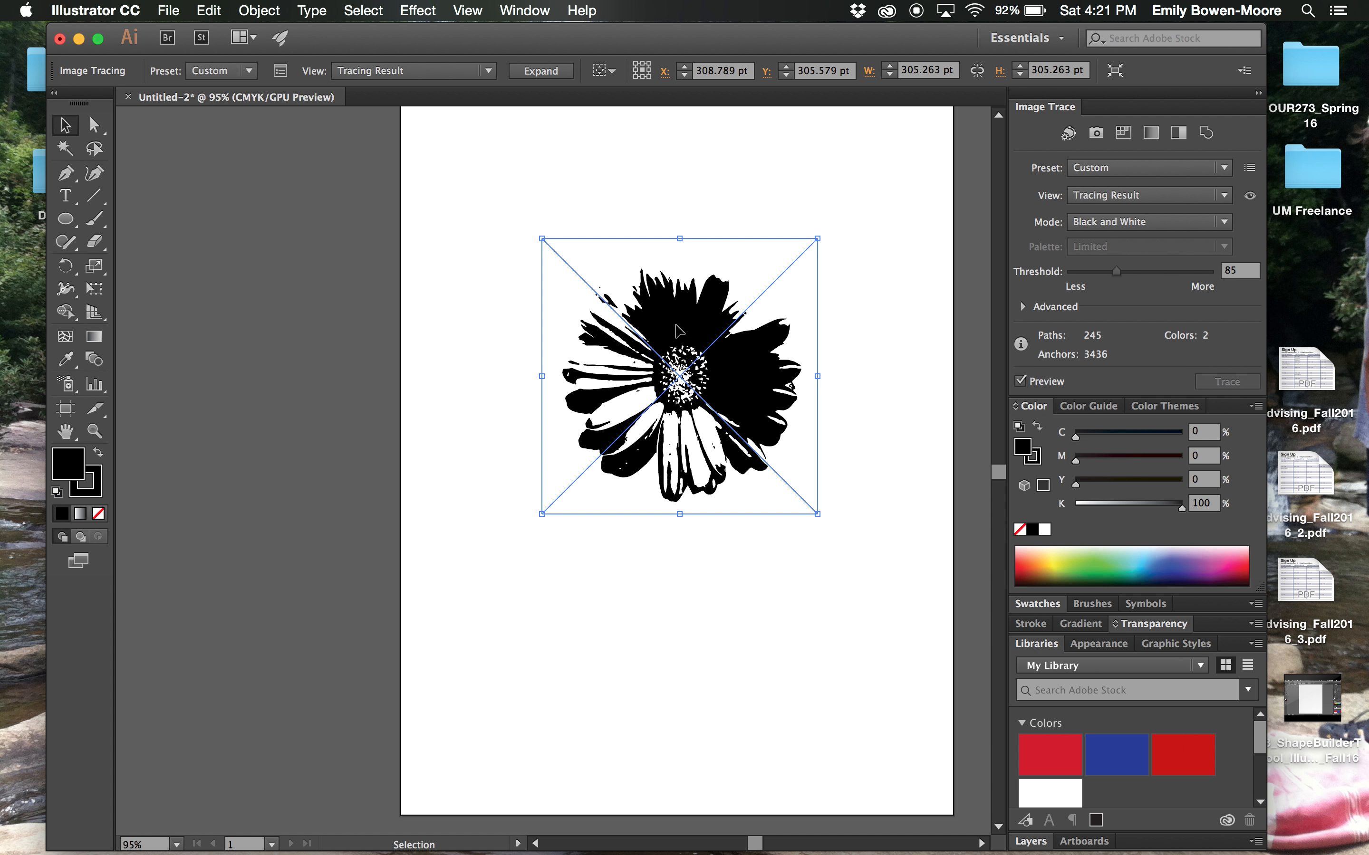
pyautogui.click(279, 12)
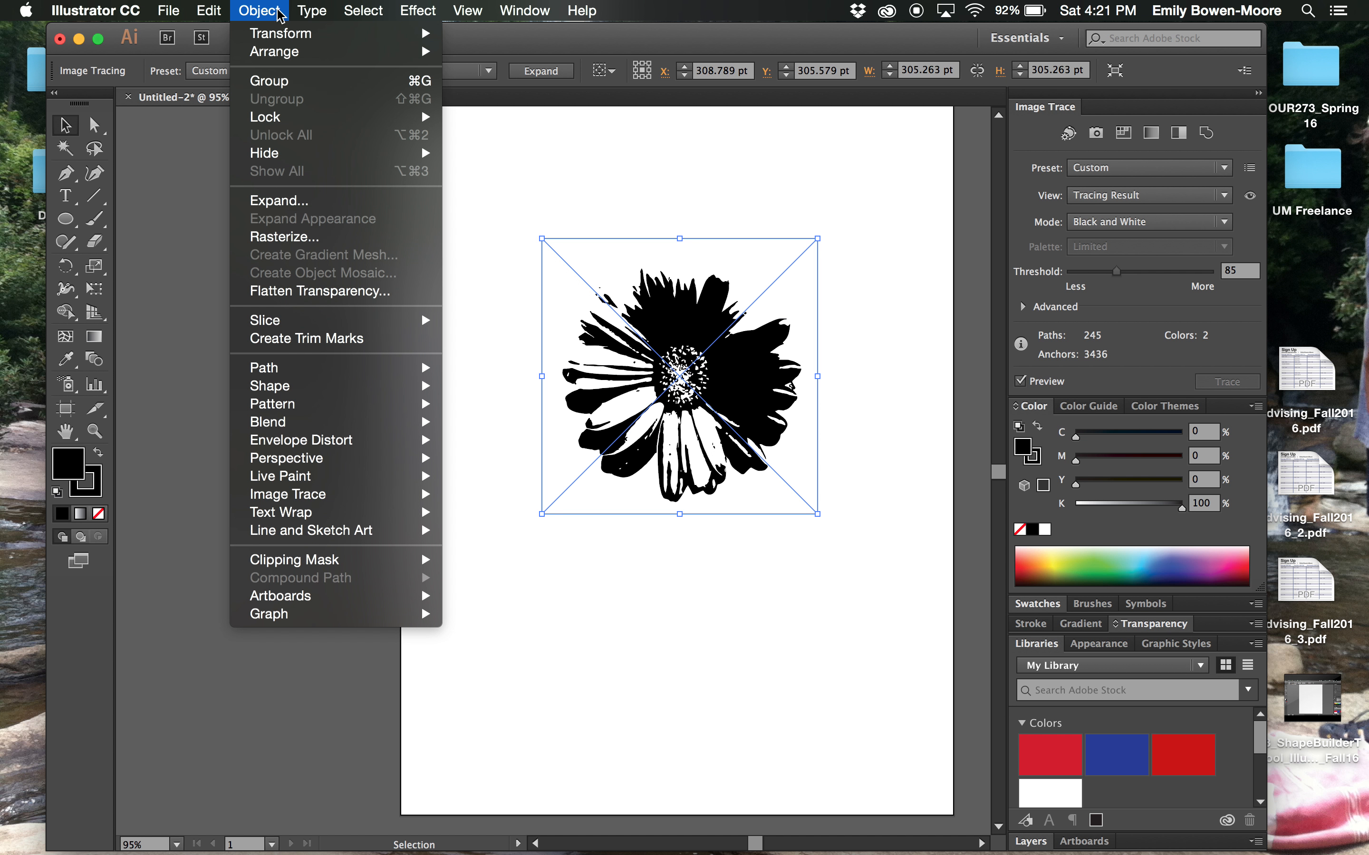
pyautogui.click(265, 202)
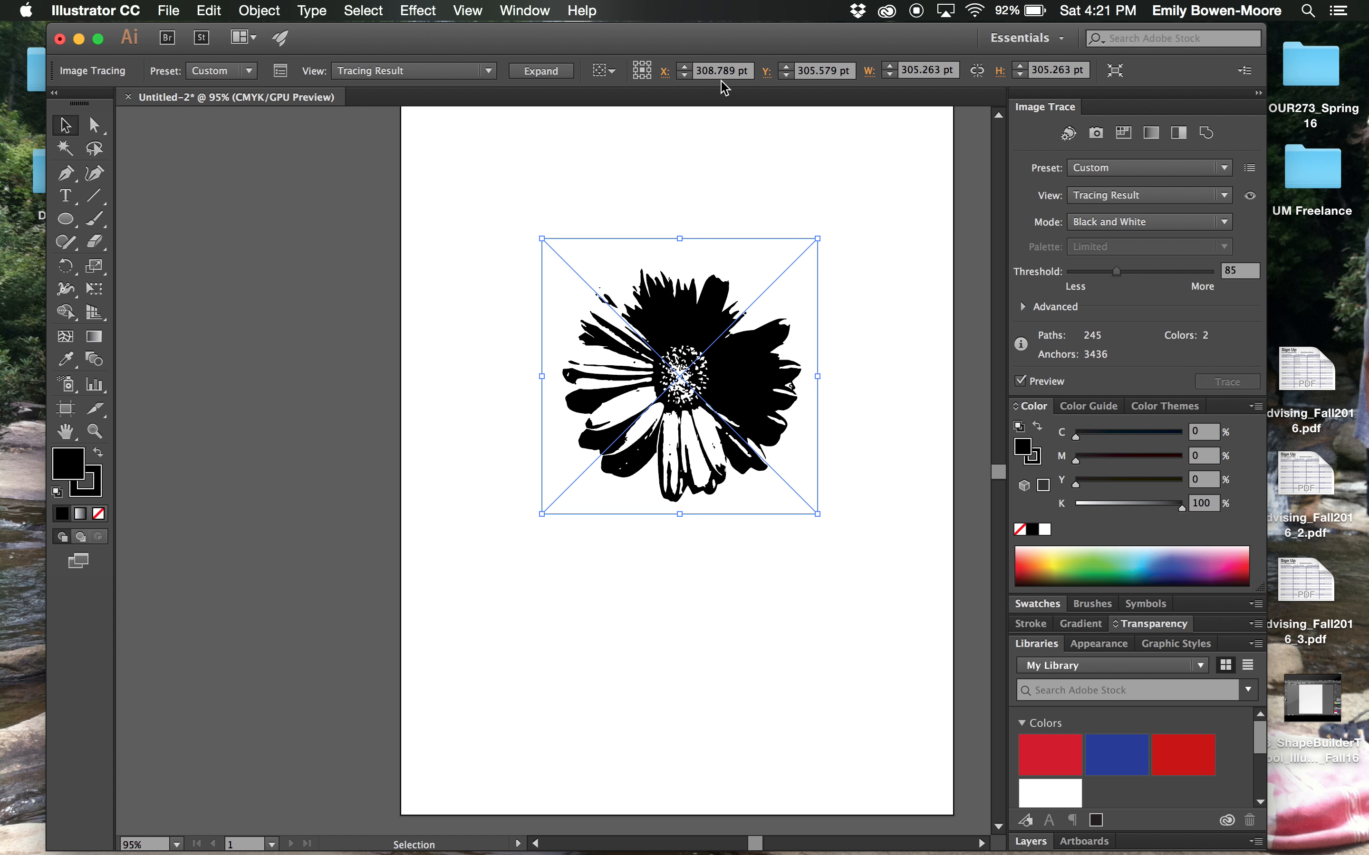
pyautogui.click(541, 71)
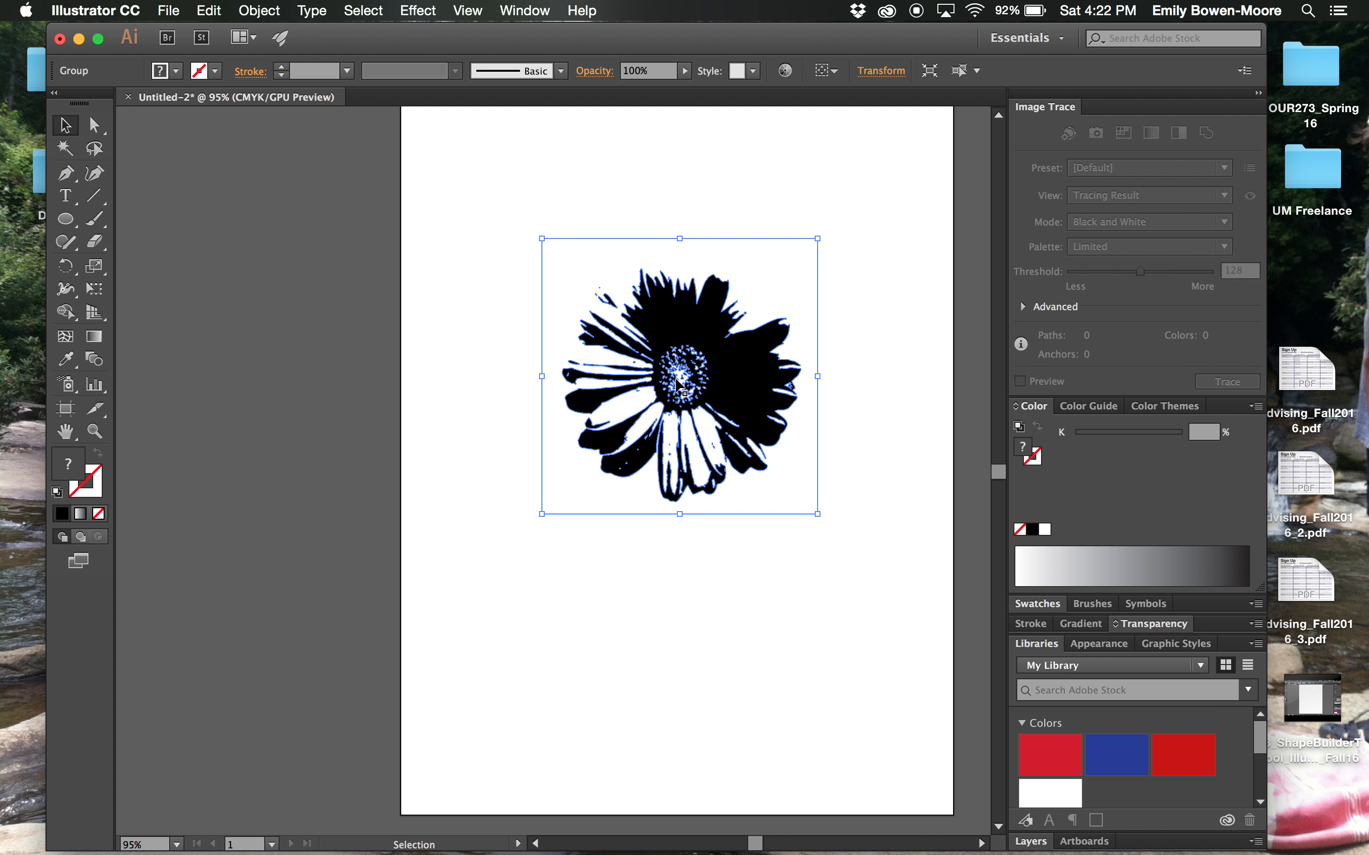
# Examine the expanded petals' anchor points up close with the Direct Selection tool, then deselect the artwork.
pyautogui.press('super+equal')
pyautogui.press('super+equal')
pyautogui.press('super+equal')
pyautogui.press('super+equal')
pyautogui.press('super+equal')
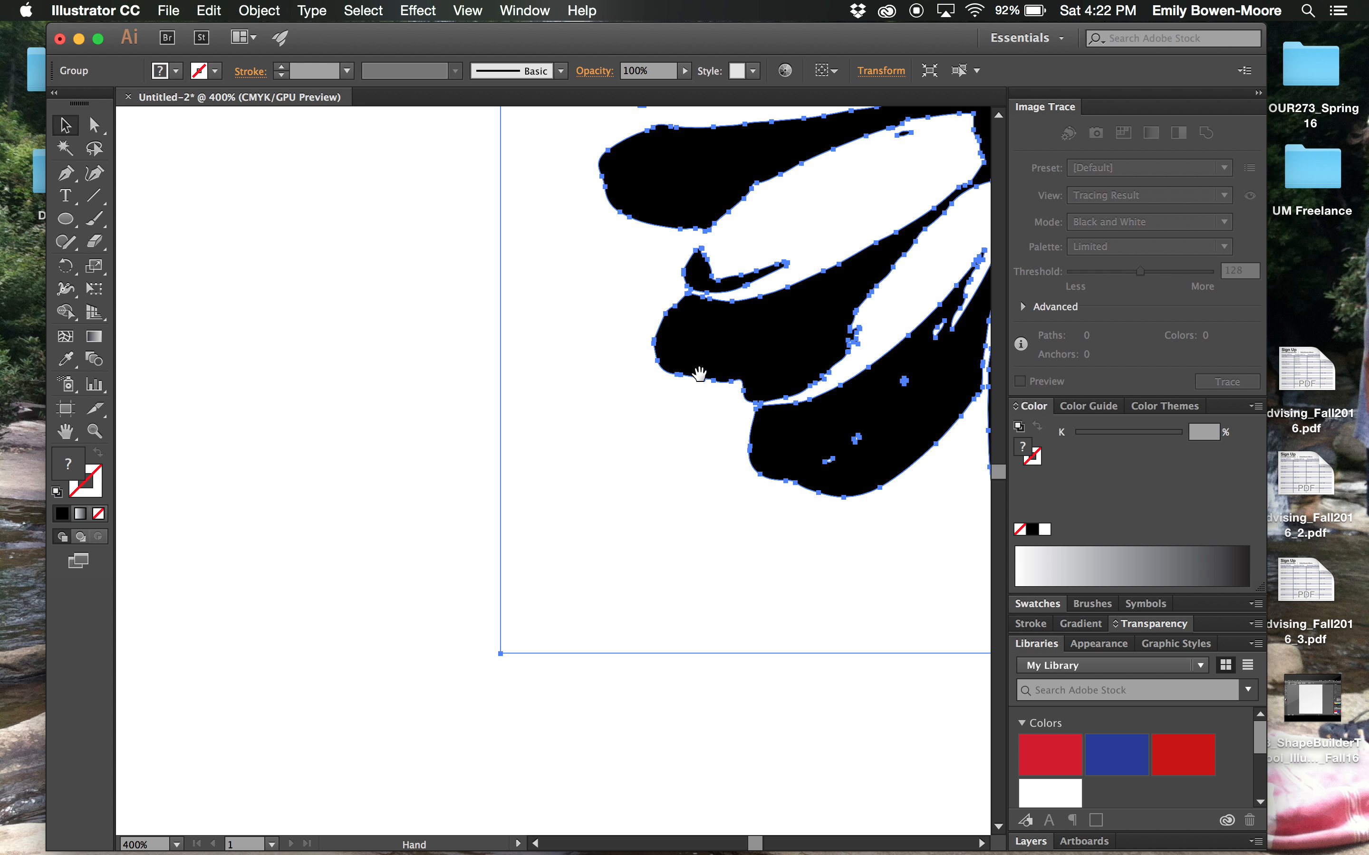
pyautogui.moveTo(679, 384); pyautogui.dragTo(523, 549)
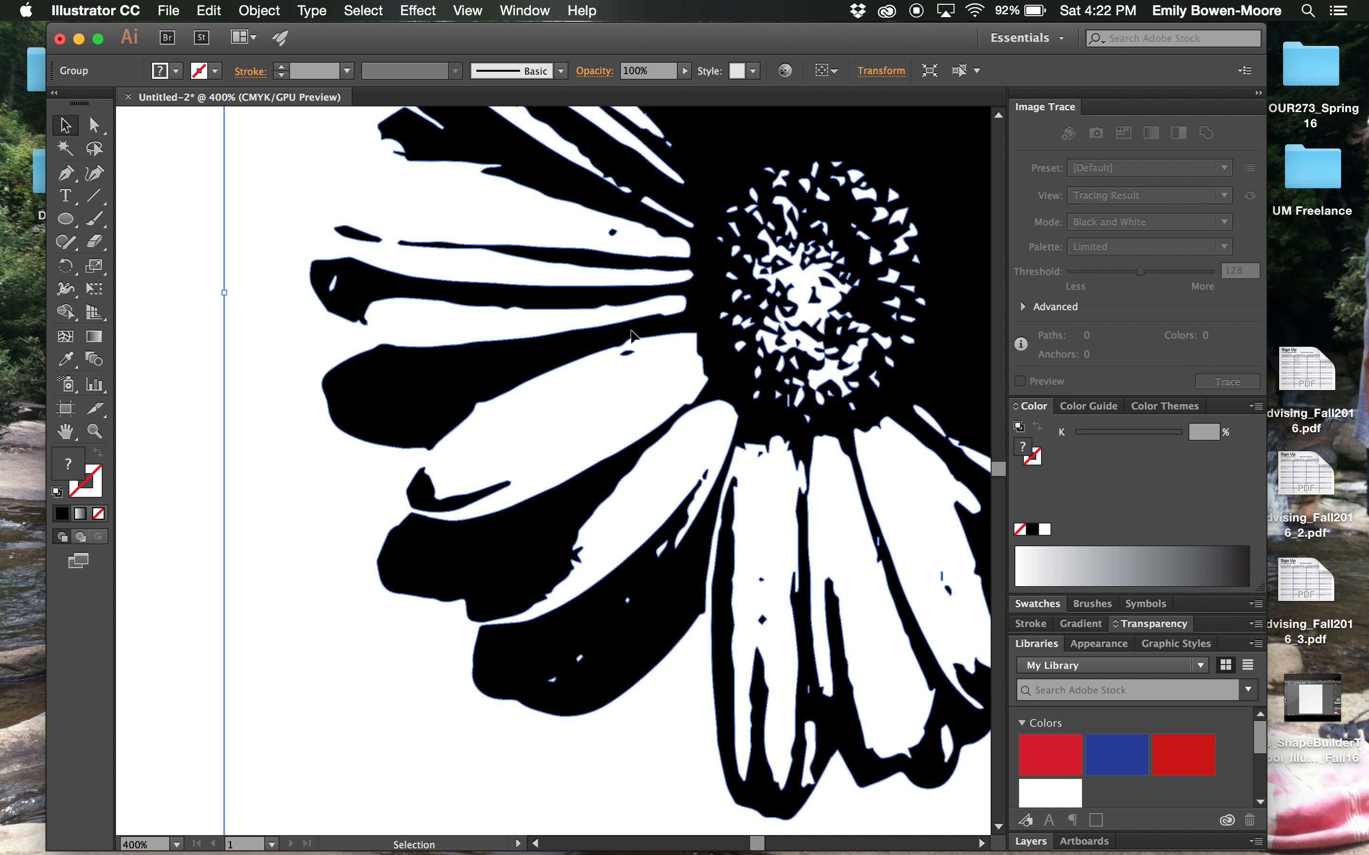
pyautogui.press('super+equal')
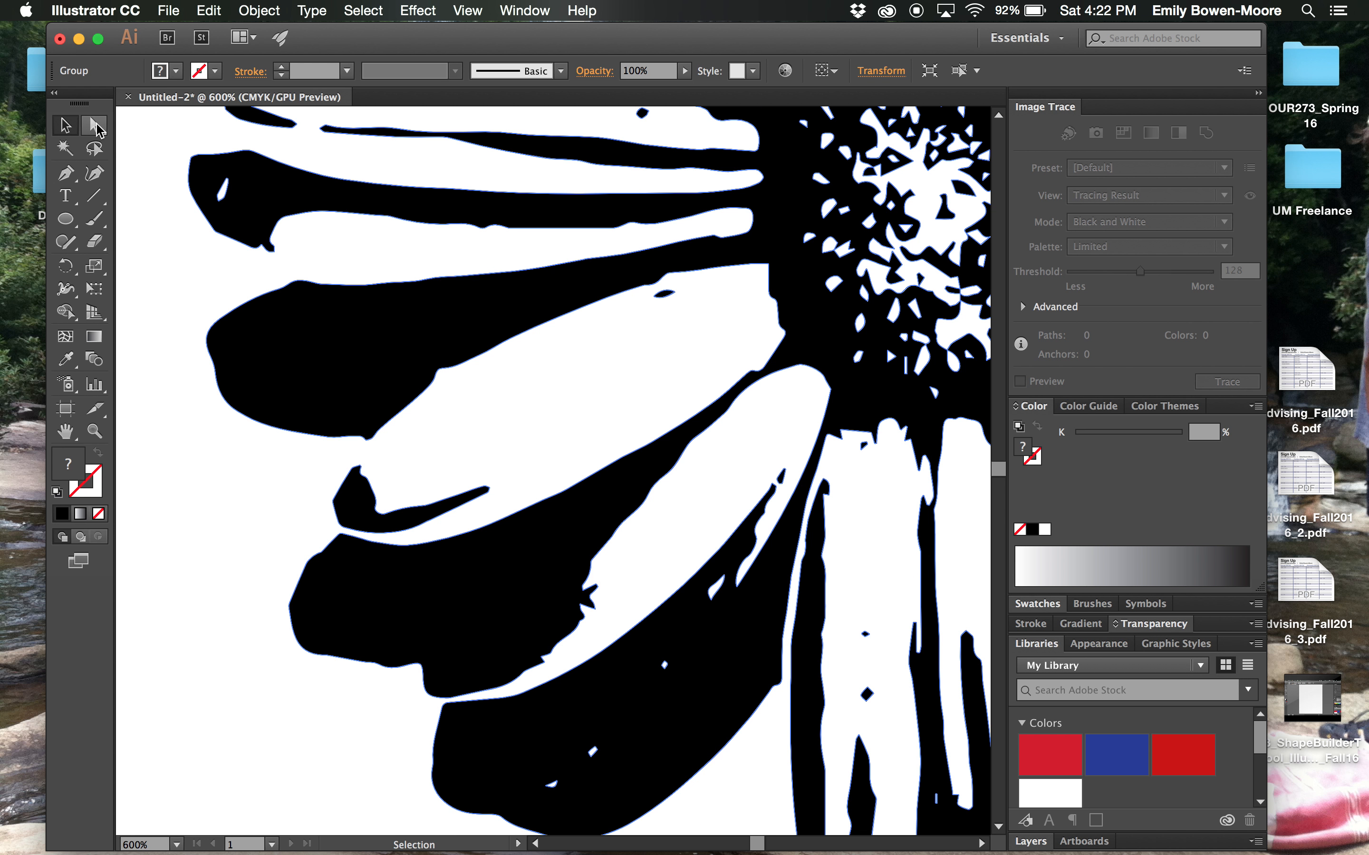
pyautogui.click(96, 127)
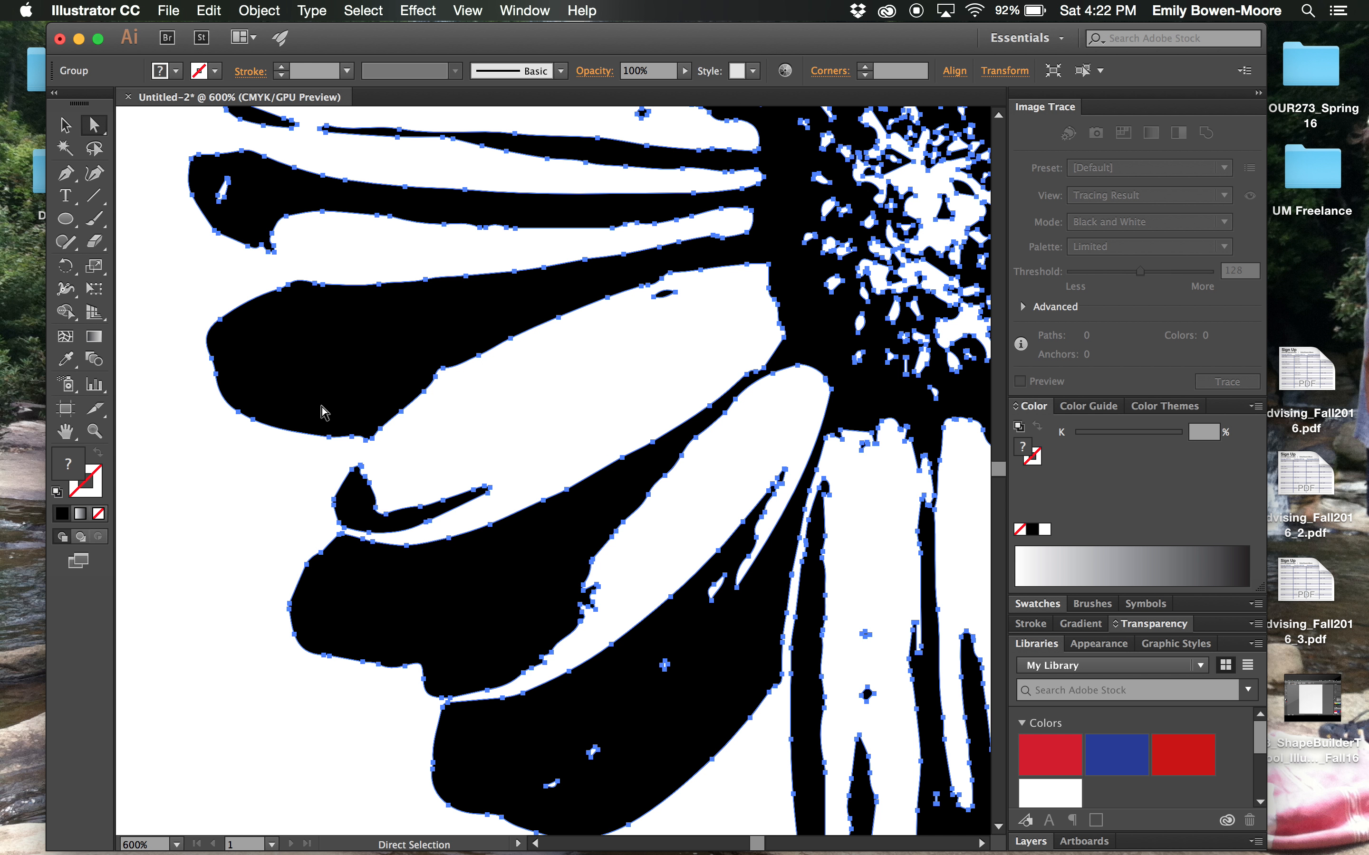
pyautogui.scroll(-5, 316, 416)
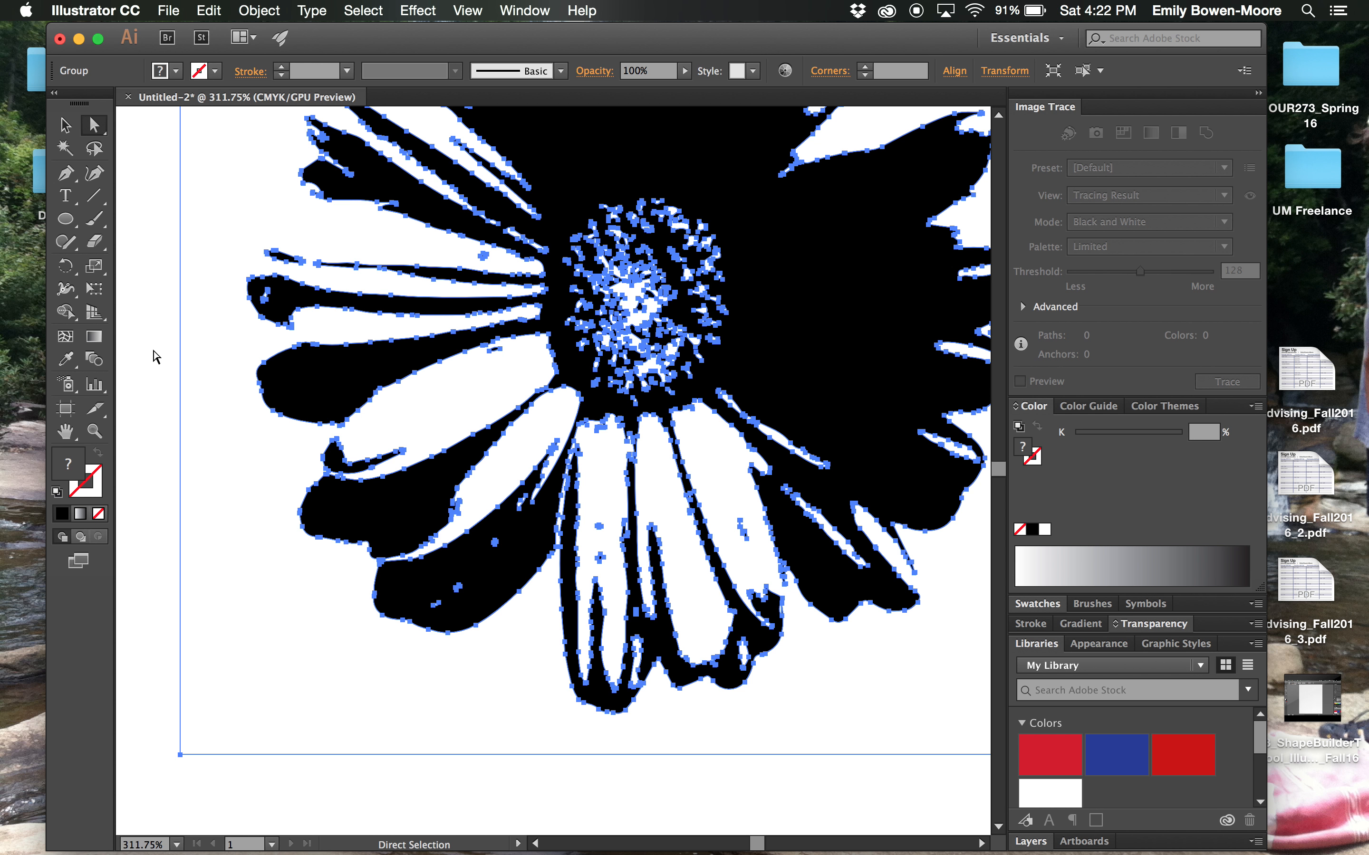
pyautogui.click(155, 357)
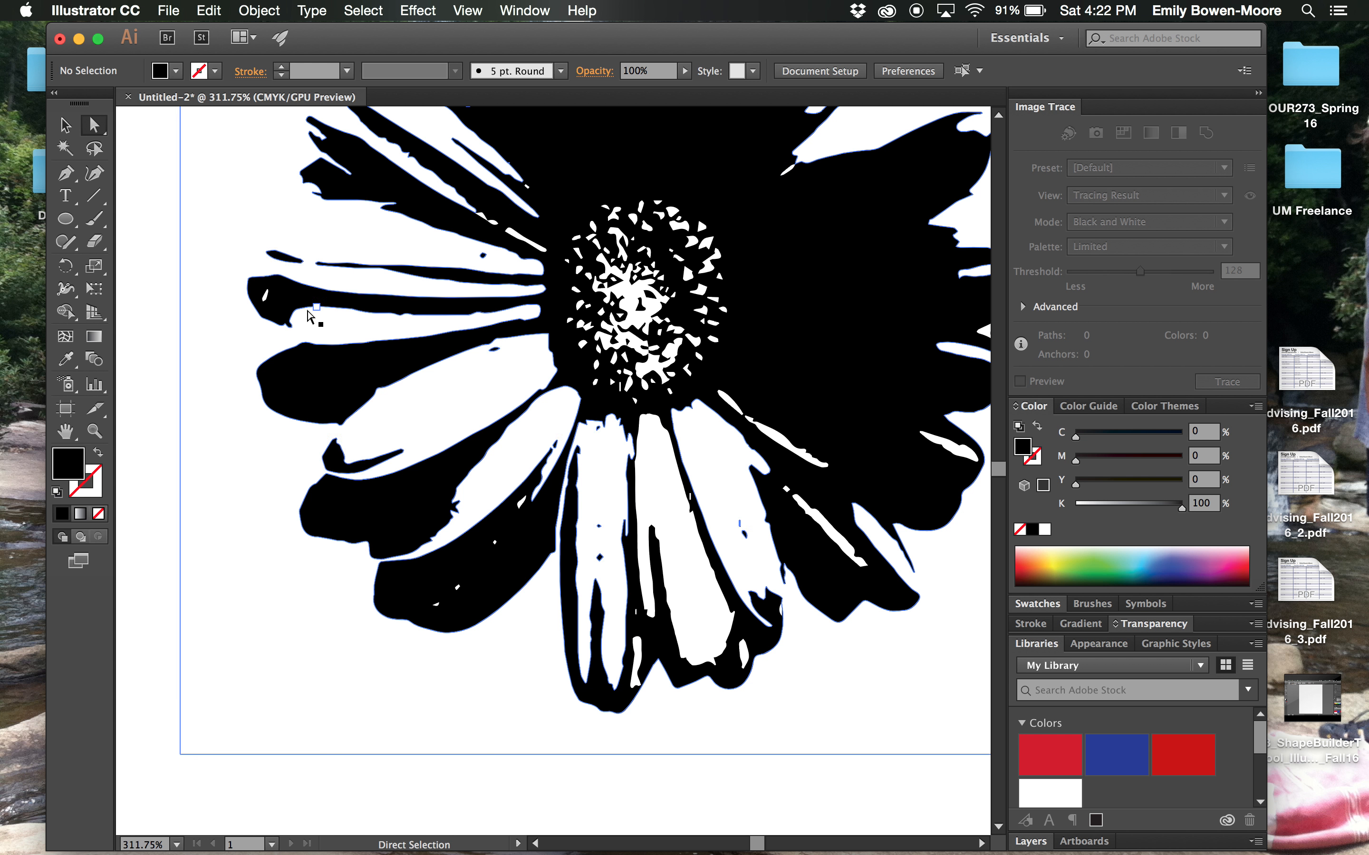
# Pull one upper petal tip outward and extend the notches between the upper petals inward to the flower's centre.
pyautogui.scroll(5, 490, 296)
pyautogui.hscroll(3, 490, 296)
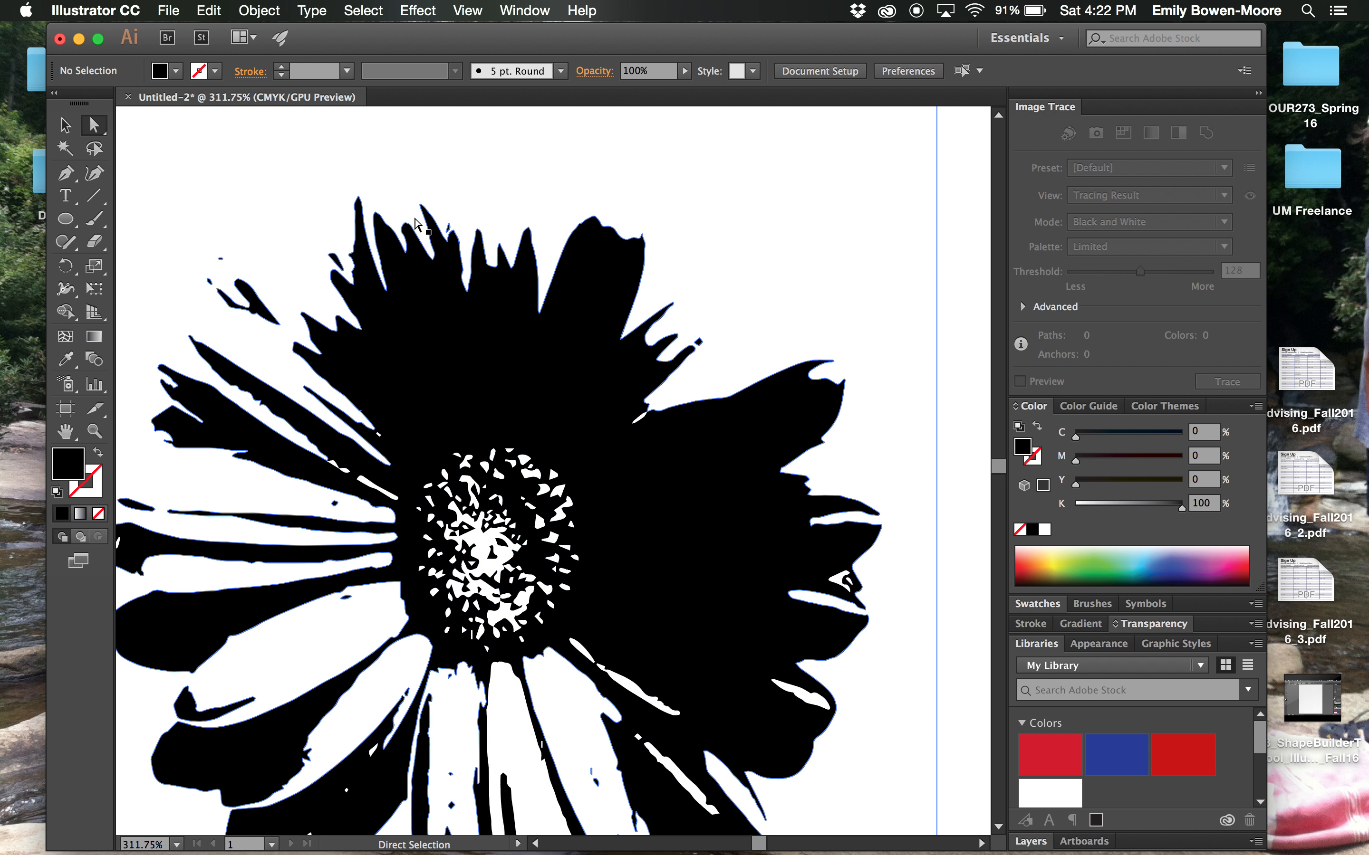
pyautogui.moveTo(419, 211)
pyautogui.mouseDown()
pyautogui.moveTo(410, 168)
pyautogui.moveTo(442, 198)
pyautogui.moveTo(427, 204)
pyautogui.moveTo(428, 181)
pyautogui.moveTo(414, 191)
pyautogui.mouseUp()
pyautogui.moveTo(465, 273); pyautogui.dragTo(481, 448)
pyautogui.moveTo(494, 244); pyautogui.dragTo(499, 434)
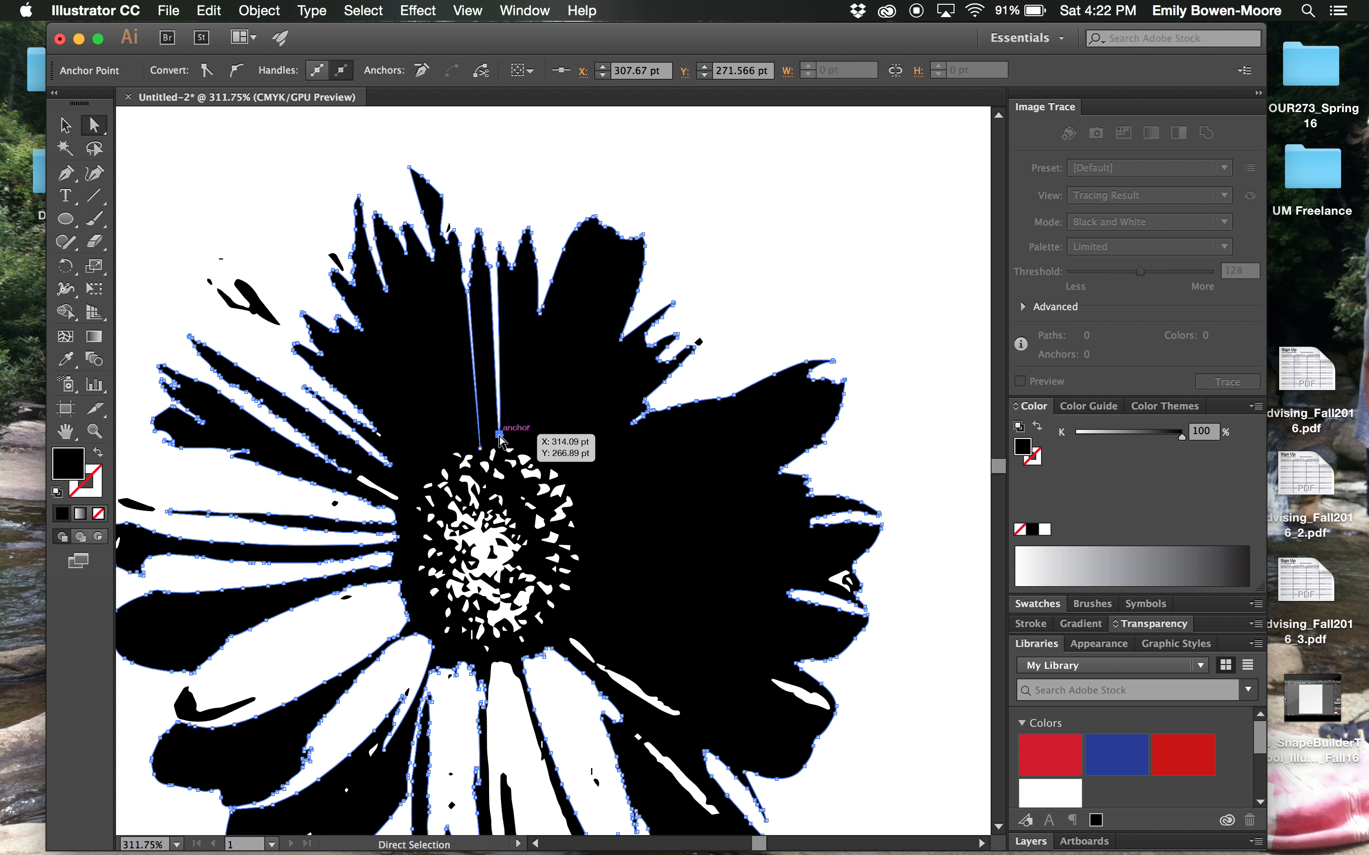
pyautogui.moveTo(542, 308); pyautogui.dragTo(517, 436)
pyautogui.moveTo(625, 335); pyautogui.dragTo(548, 451)
pyautogui.click(682, 285)
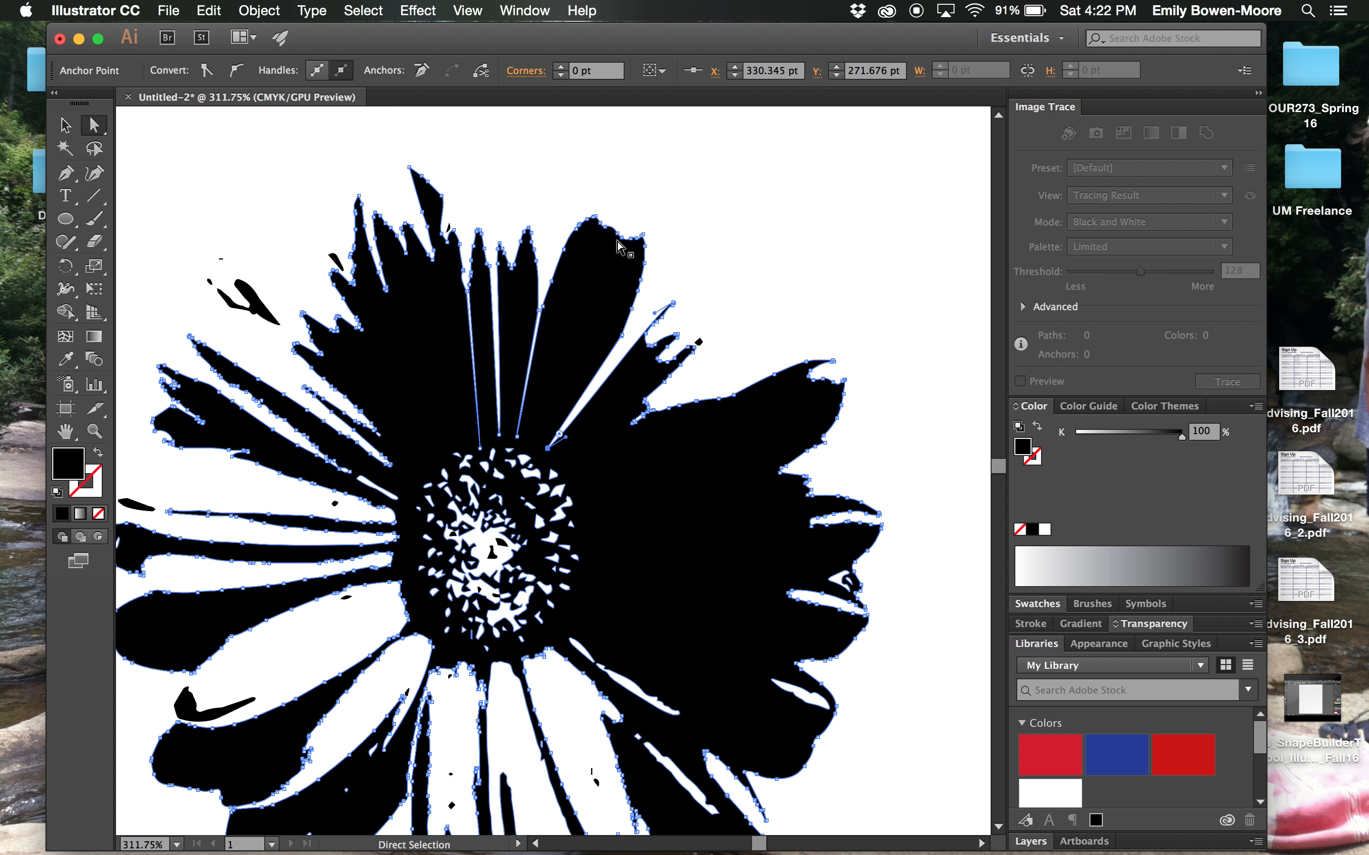
# Move anchor points between the upper-right petals inward to the flower's centre to separate those petals.
pyautogui.moveTo(630, 424); pyautogui.dragTo(568, 468)
pyautogui.click(842, 449)
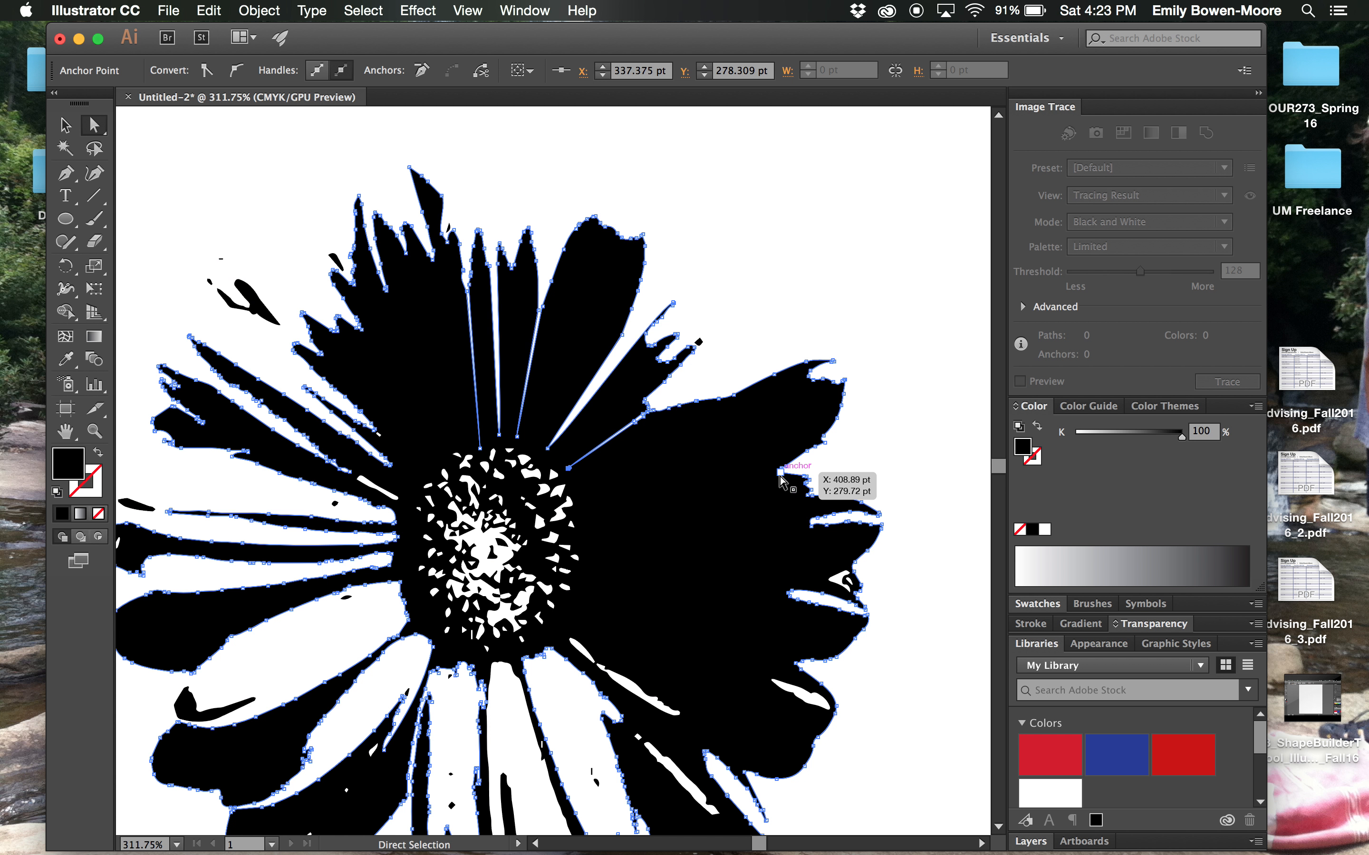
pyautogui.moveTo(799, 475); pyautogui.dragTo(582, 503)
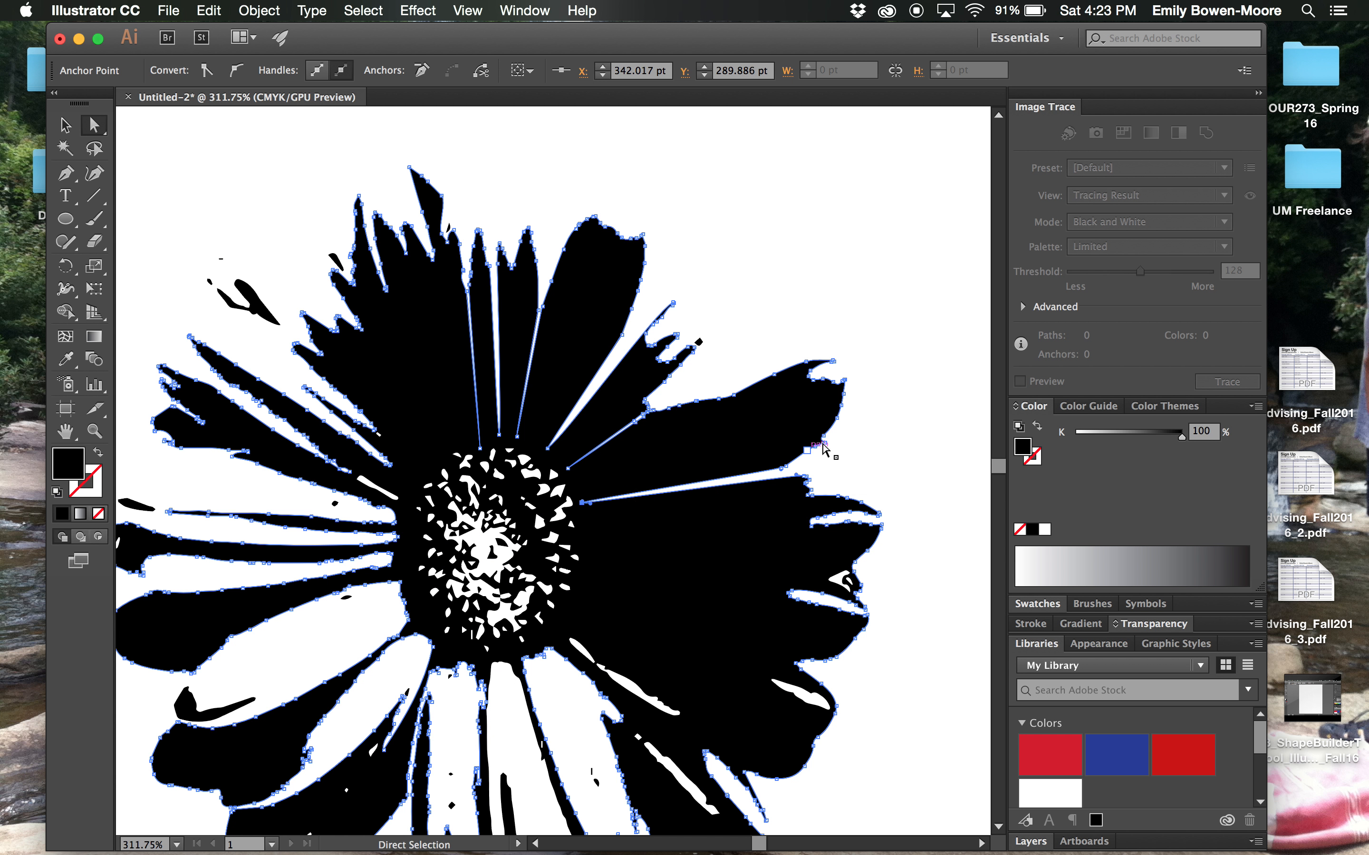
pyautogui.moveTo(697, 402); pyautogui.dragTo(581, 481)
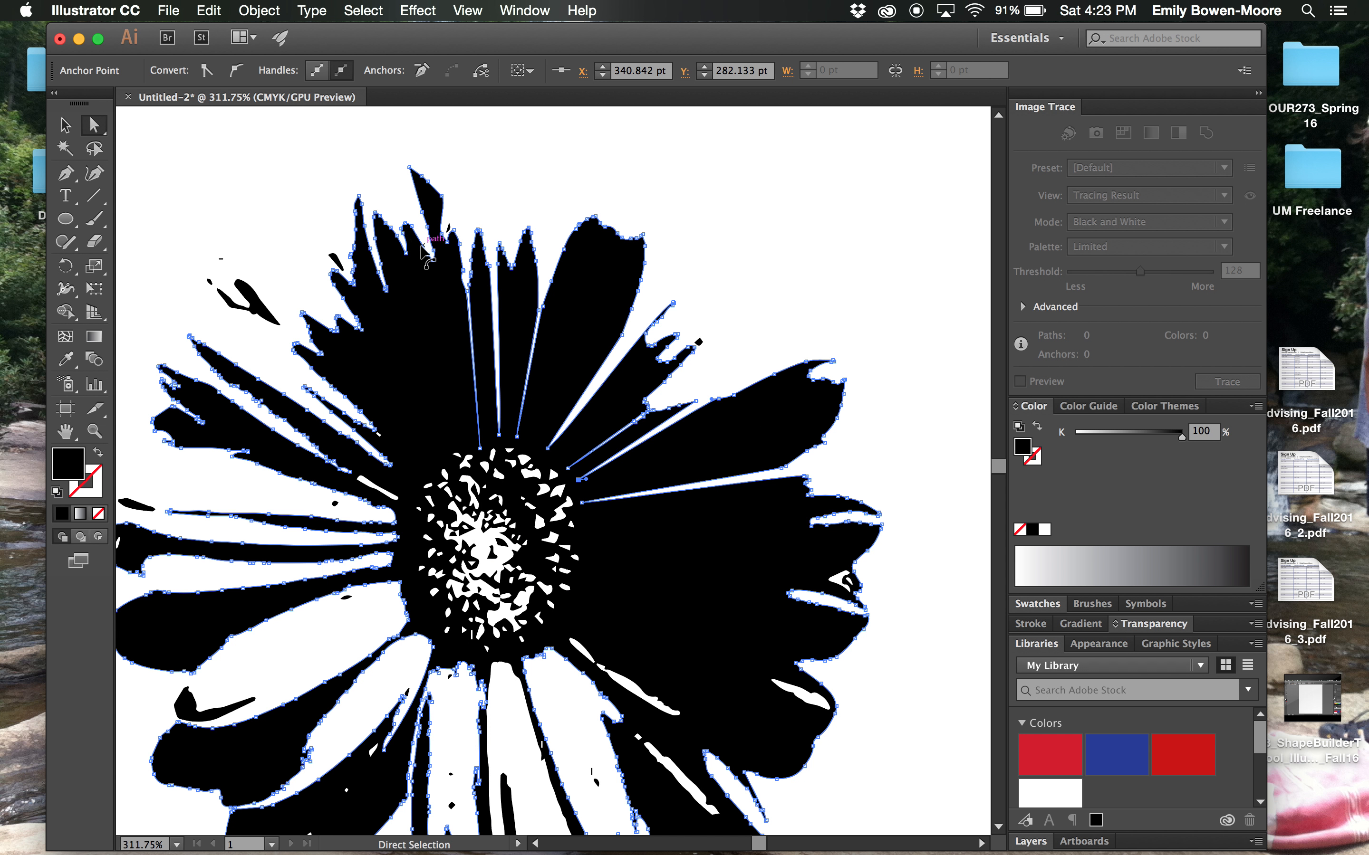
# Extend the notches between the upper-left petals inward to the edge of the flower's centre.
pyautogui.moveTo(434, 262); pyautogui.dragTo(471, 447)
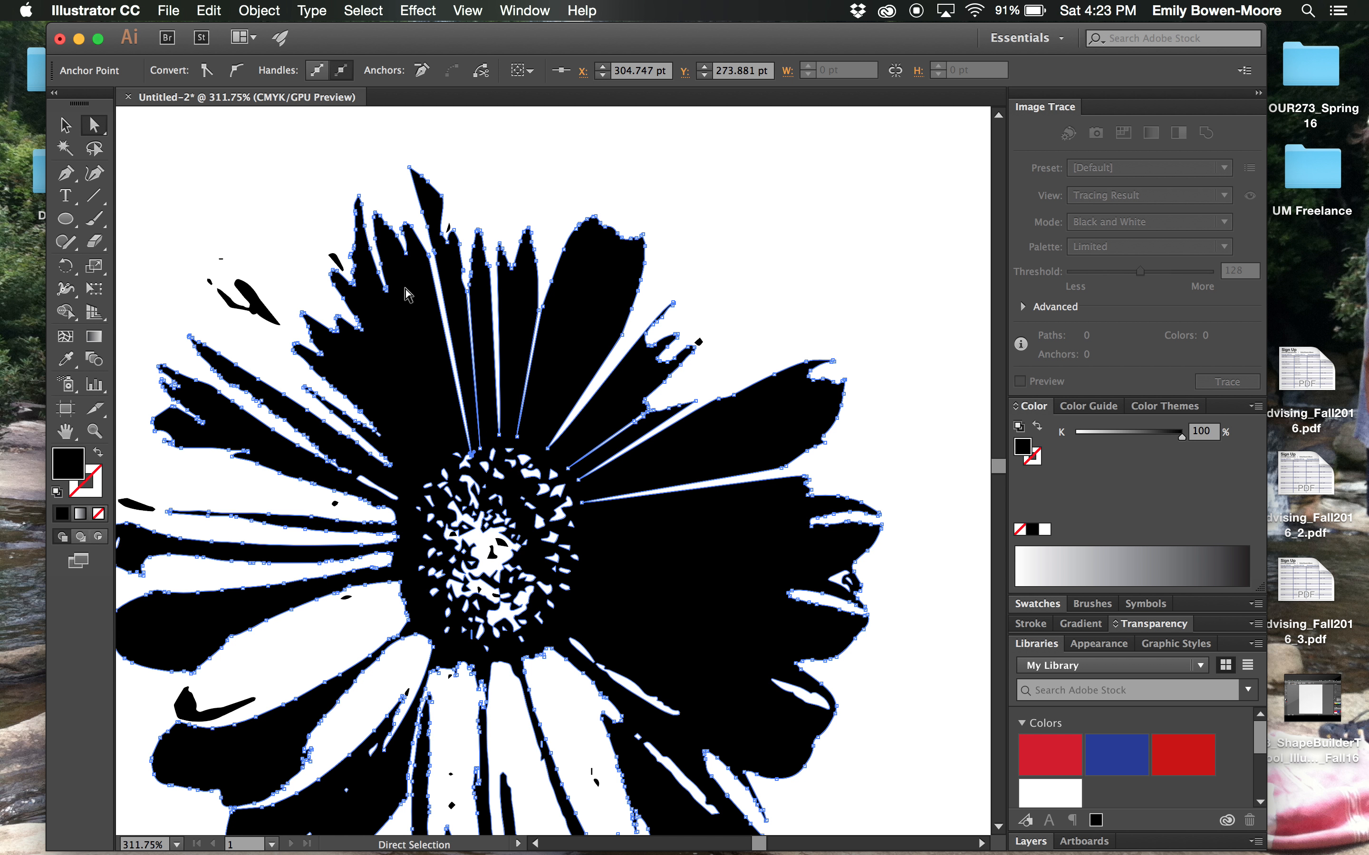
pyautogui.moveTo(387, 291); pyautogui.dragTo(450, 443)
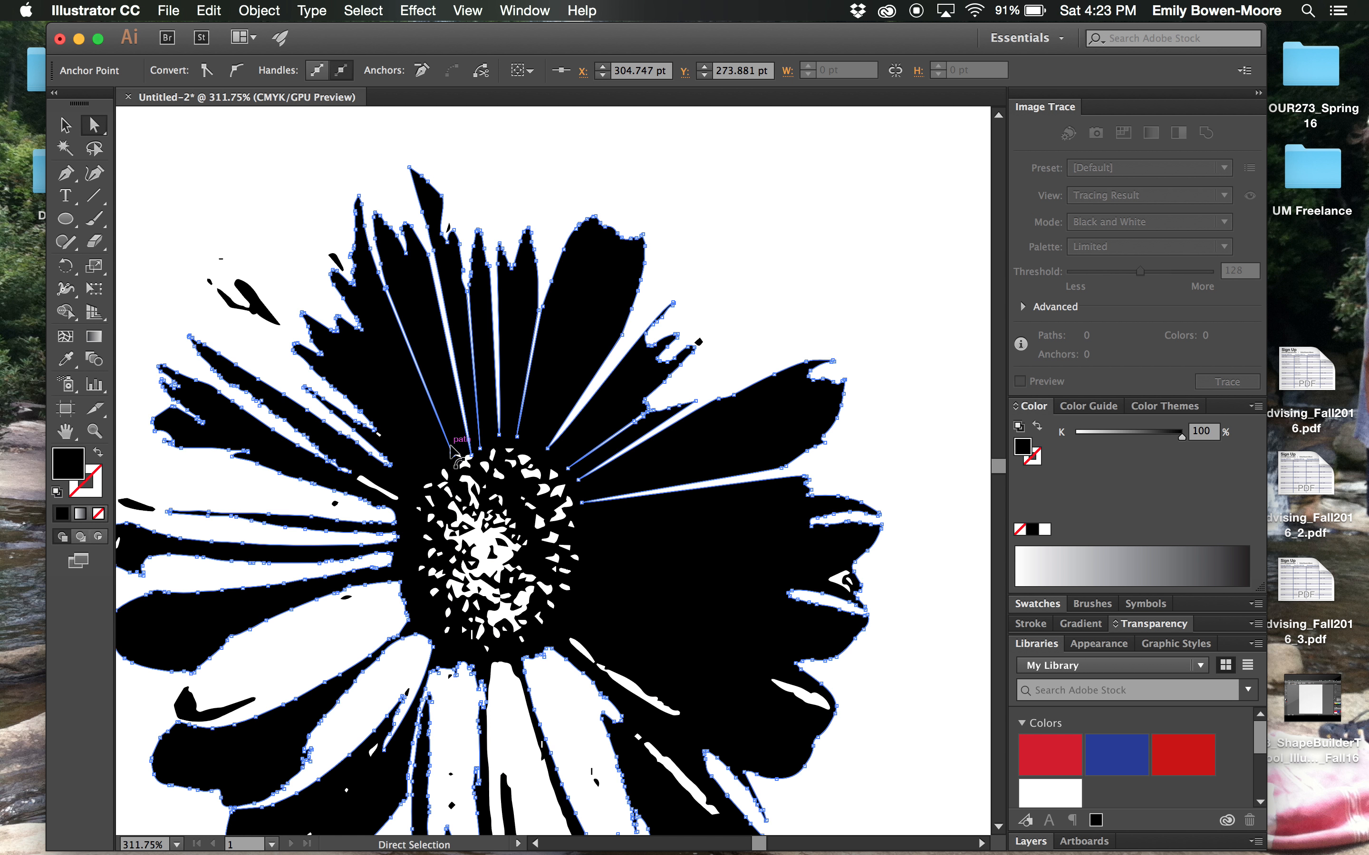
pyautogui.moveTo(369, 342); pyautogui.dragTo(420, 470)
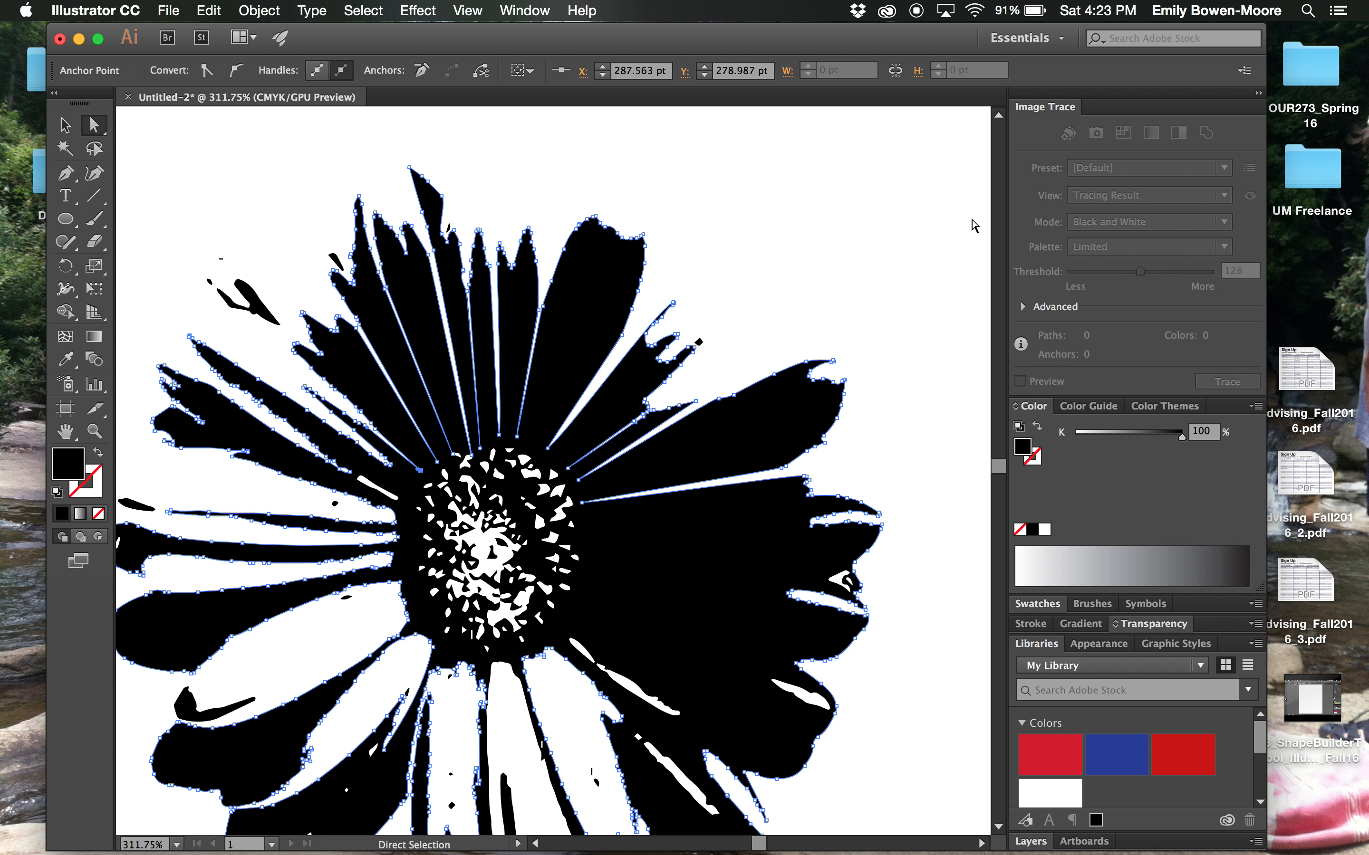
# Select the white background shape's square outline around the flower and delete it.
pyautogui.scroll(-2, 790, 202)
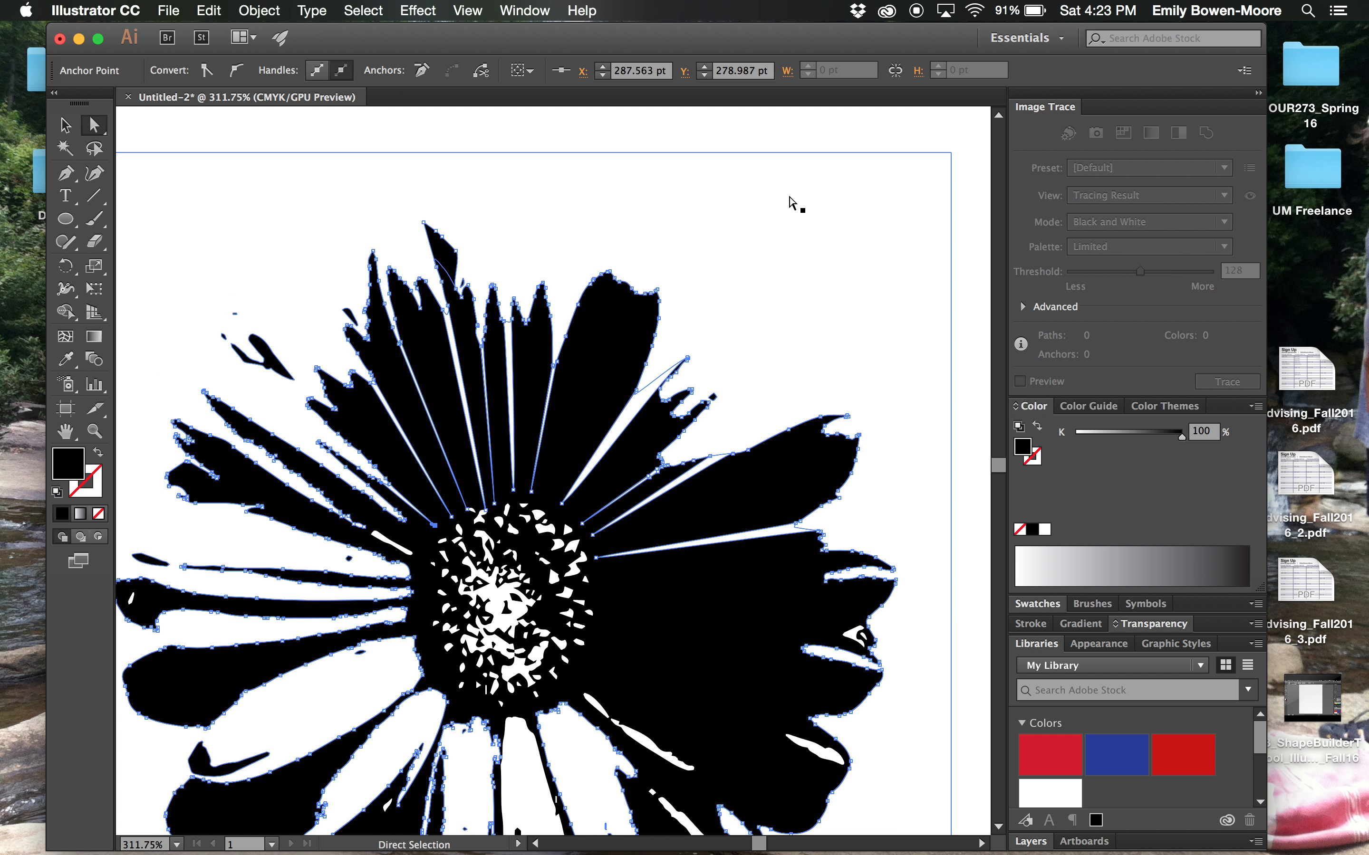
pyautogui.scroll(-3, 790, 202)
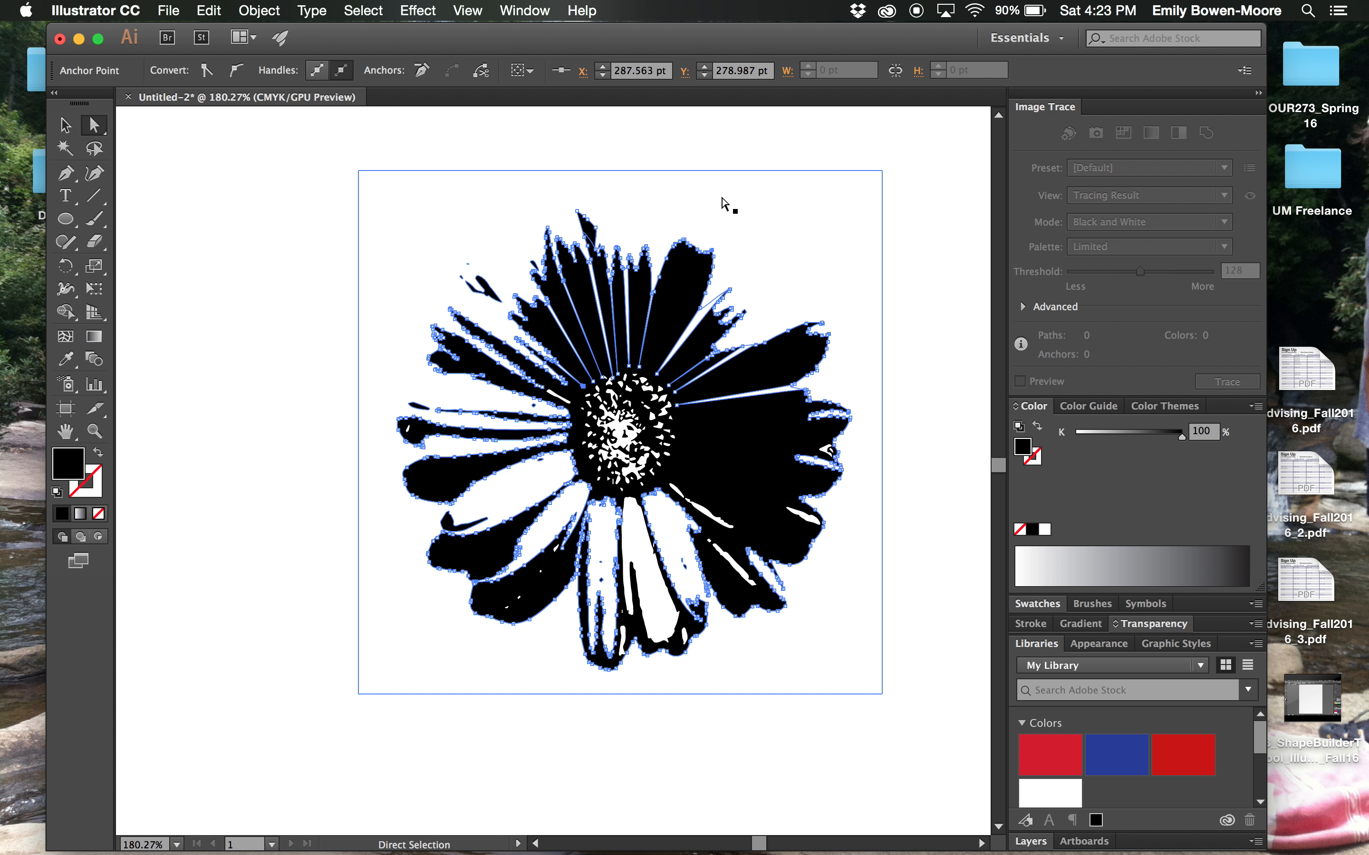
pyautogui.press('Delete')
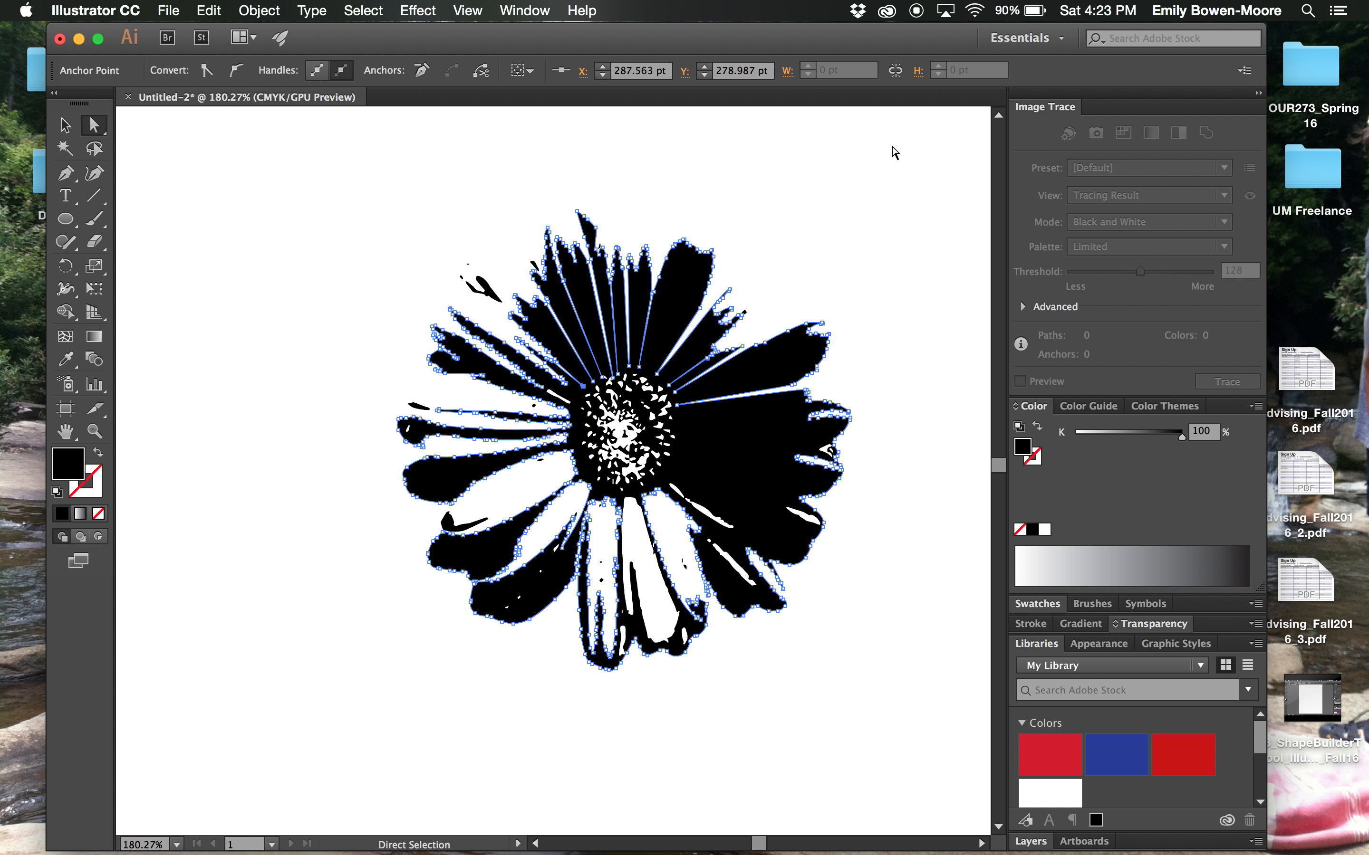
pyautogui.press('cmd+z')
pyautogui.click(882, 193)
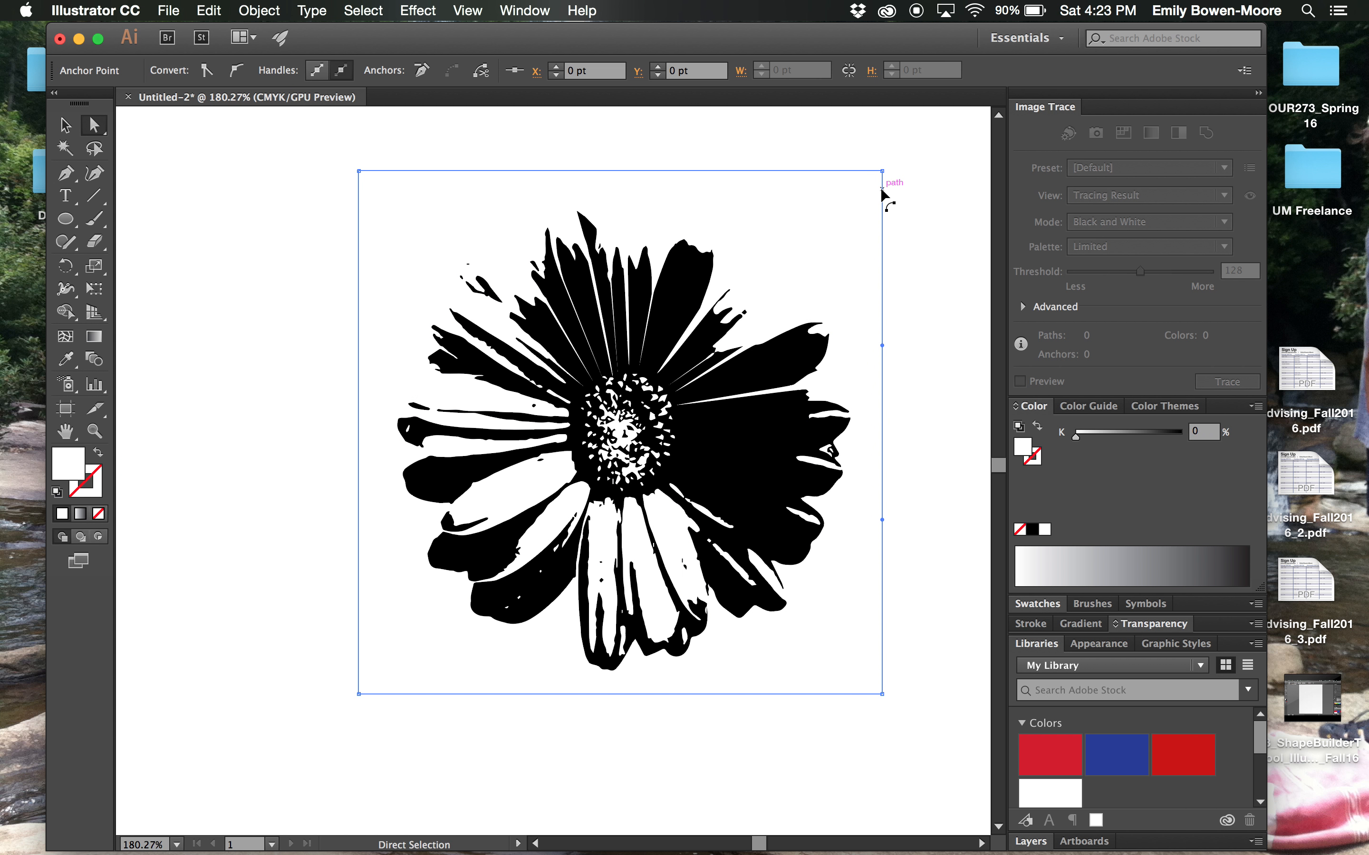
pyautogui.click(882, 193)
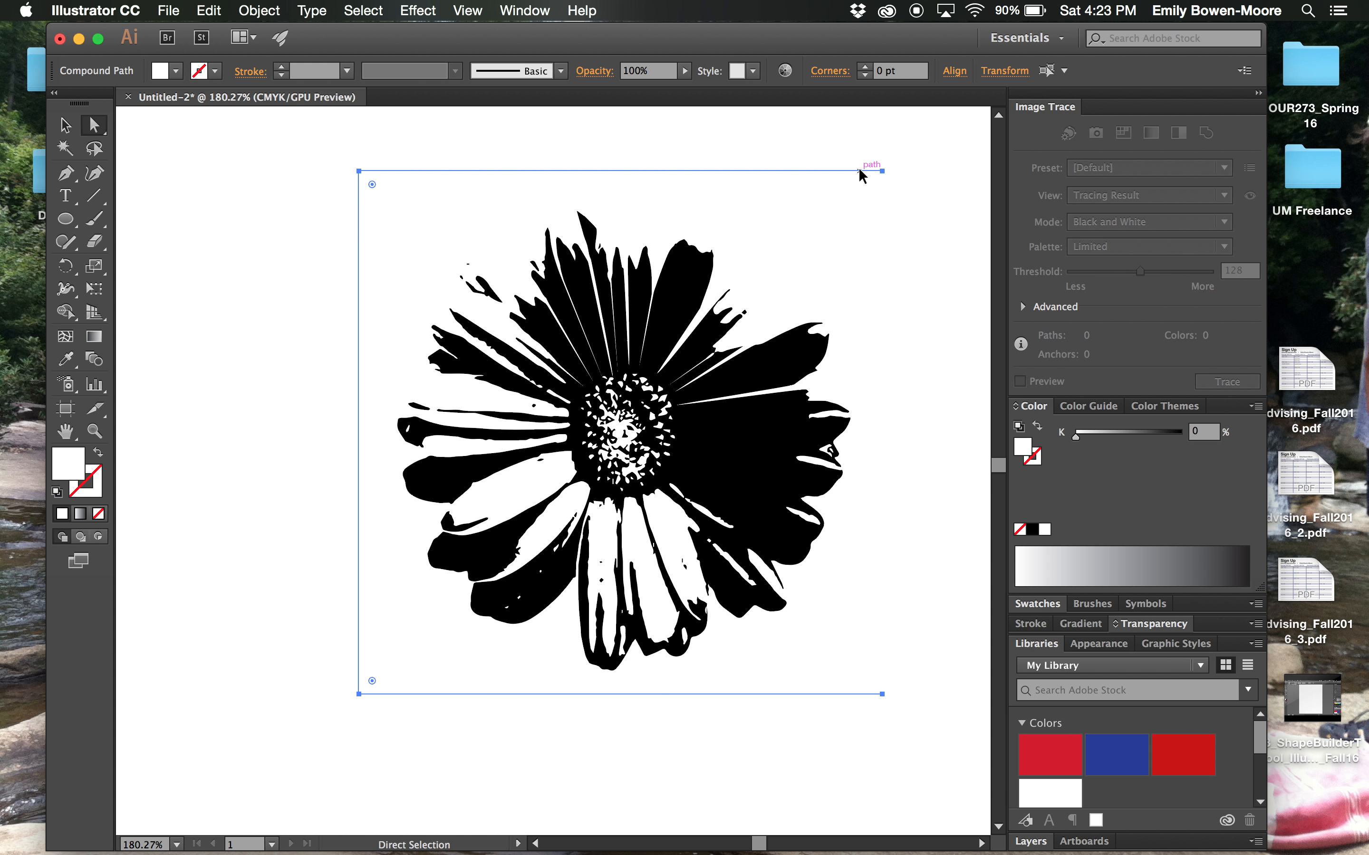
pyautogui.press('Delete')
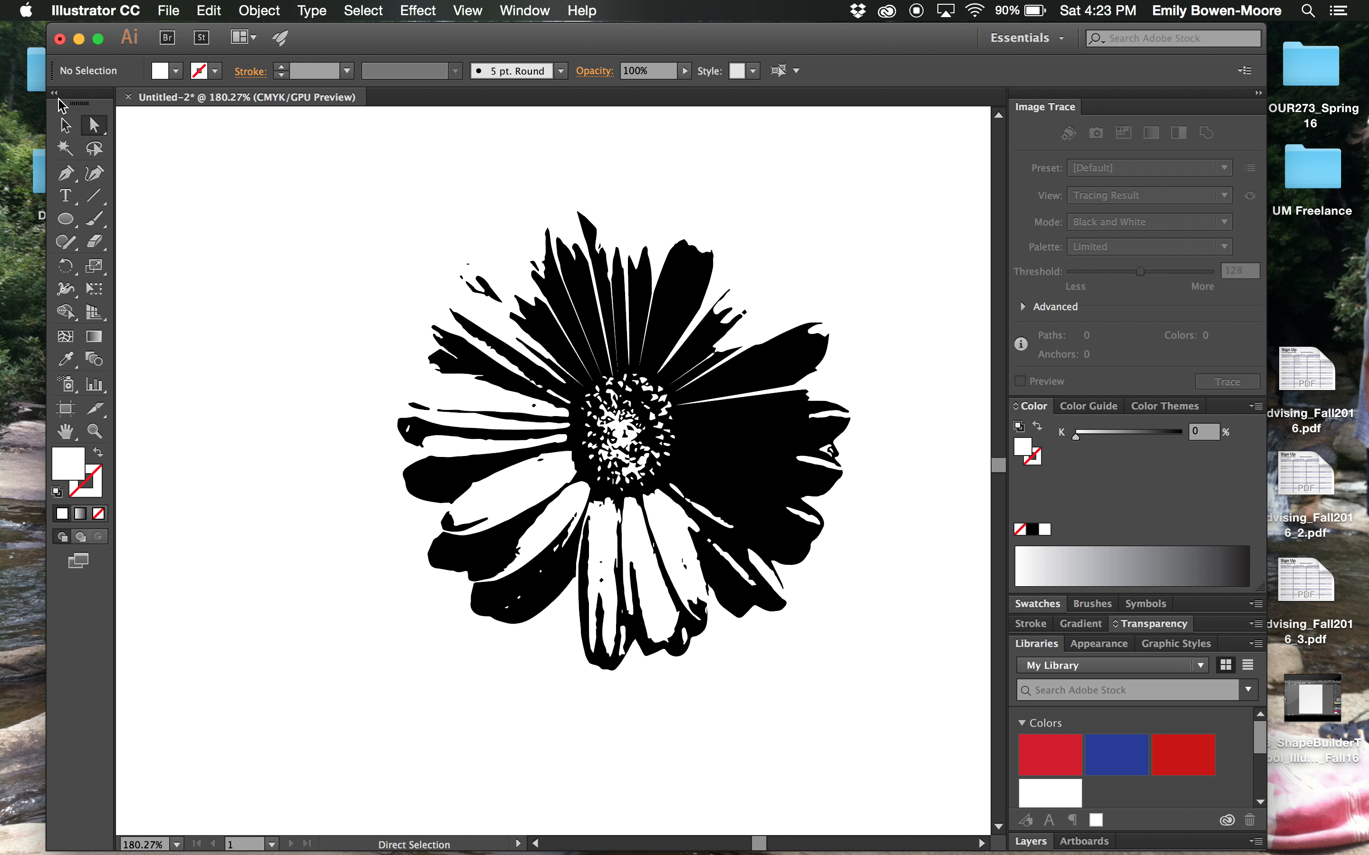
# Try a green fill (C=100, M=0, Y=100, K=0) on the whole flower group and undo the recolouring.
pyautogui.click(65, 125)
pyautogui.moveTo(377, 215)
pyautogui.mouseDown()
pyautogui.moveTo(984, 636)
pyautogui.moveTo(850, 659)
pyautogui.moveTo(840, 687)
pyautogui.mouseUp()
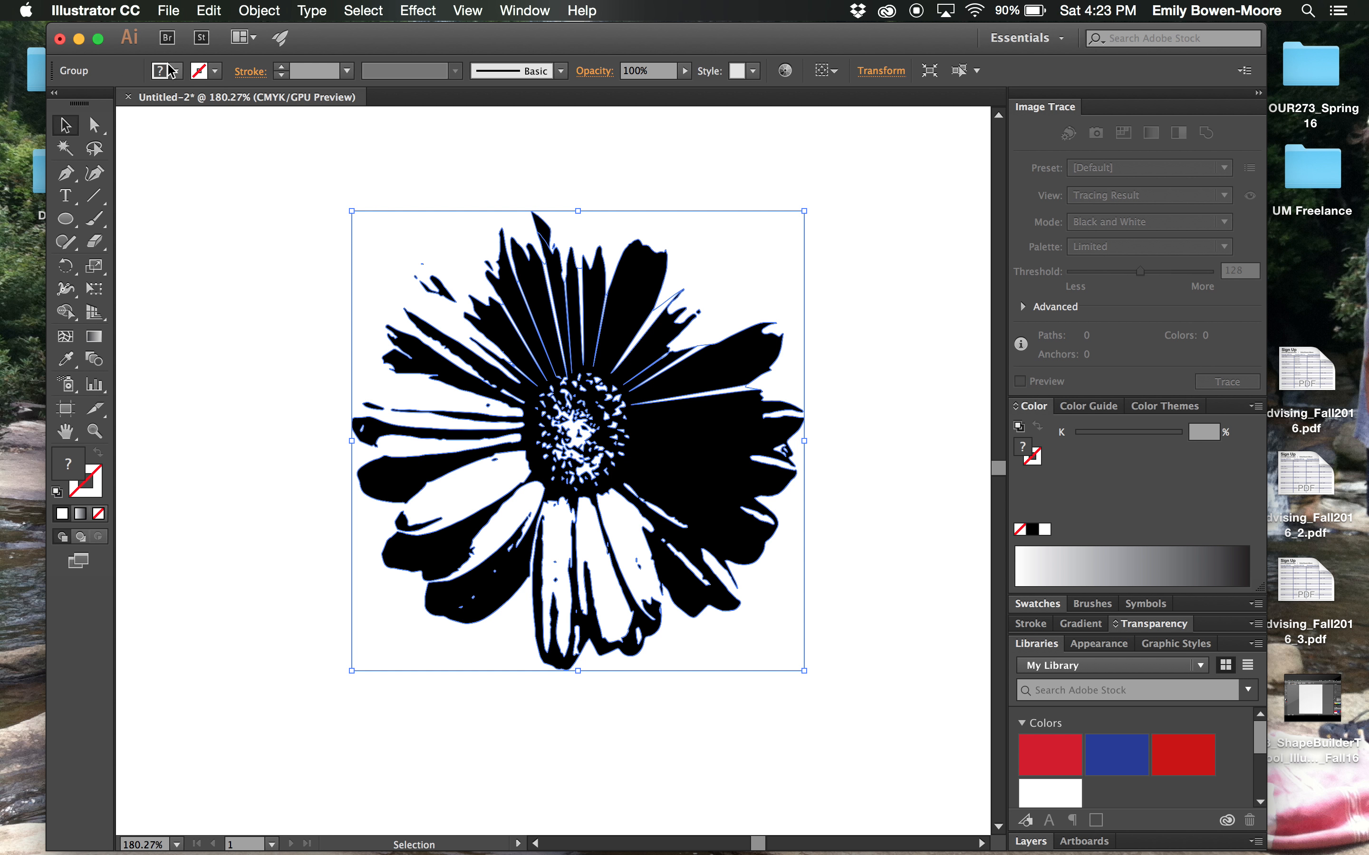
pyautogui.click(175, 71)
pyautogui.click(94, 104)
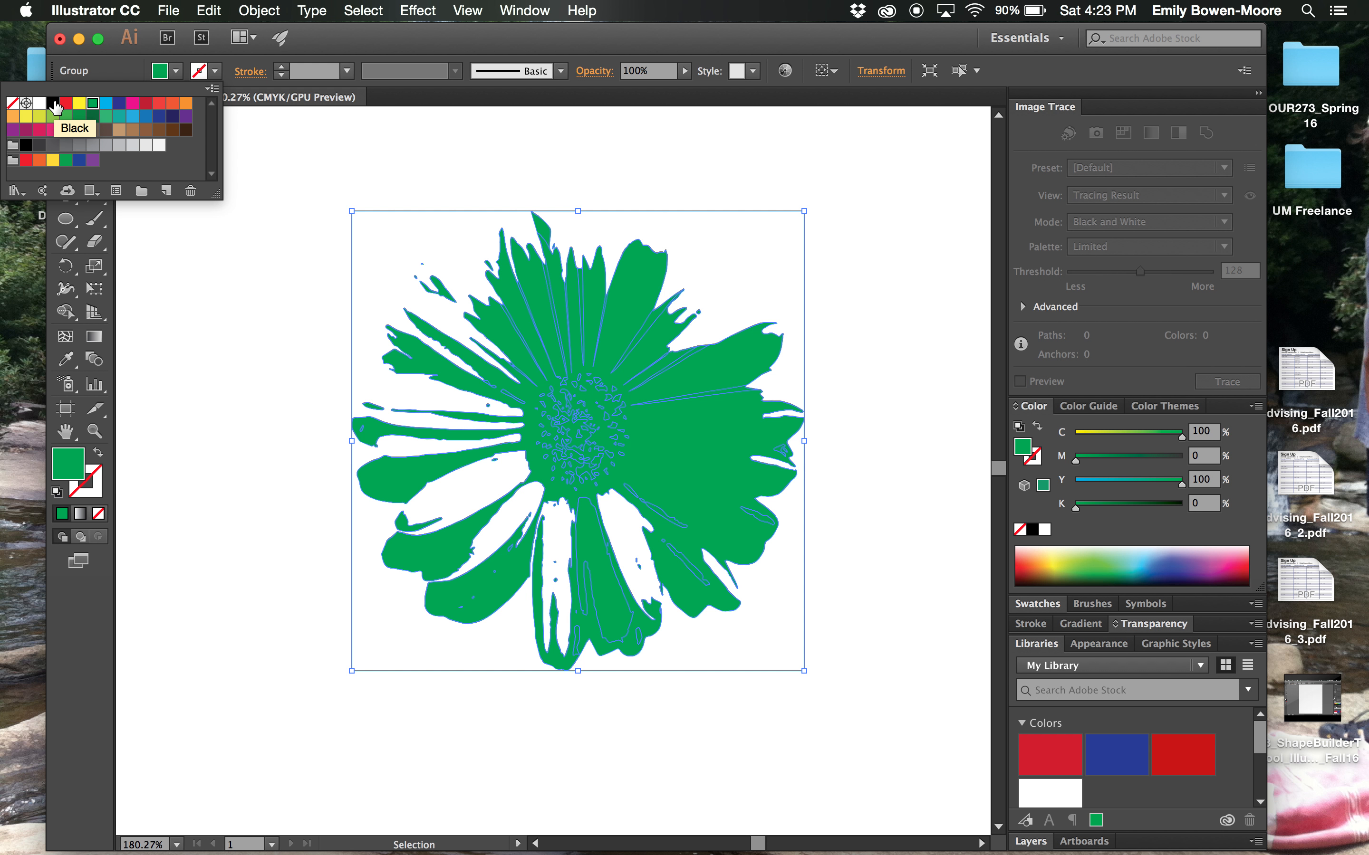
pyautogui.press('Escape')
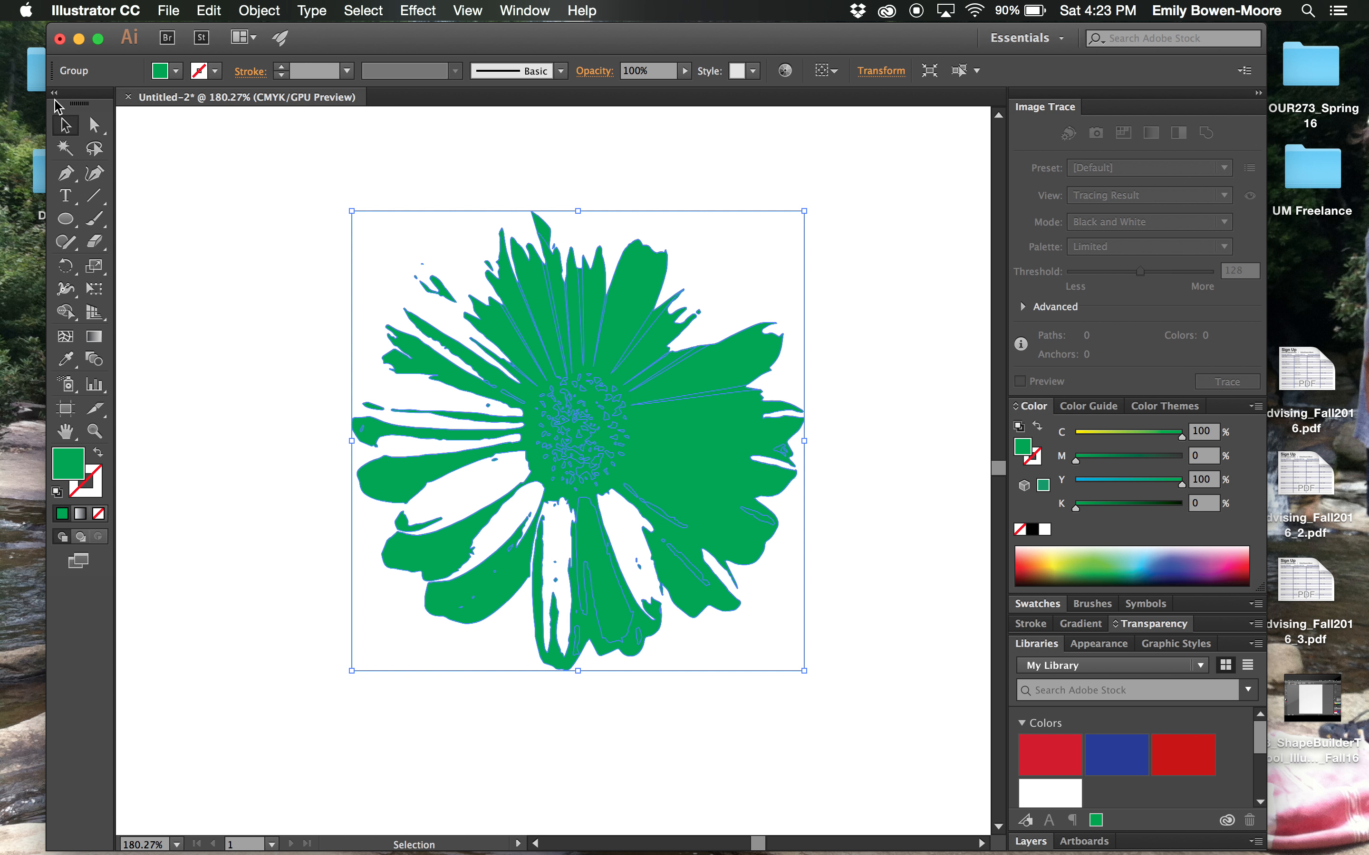
pyautogui.click(318, 521)
pyautogui.hotkey('ctrl', 'z')
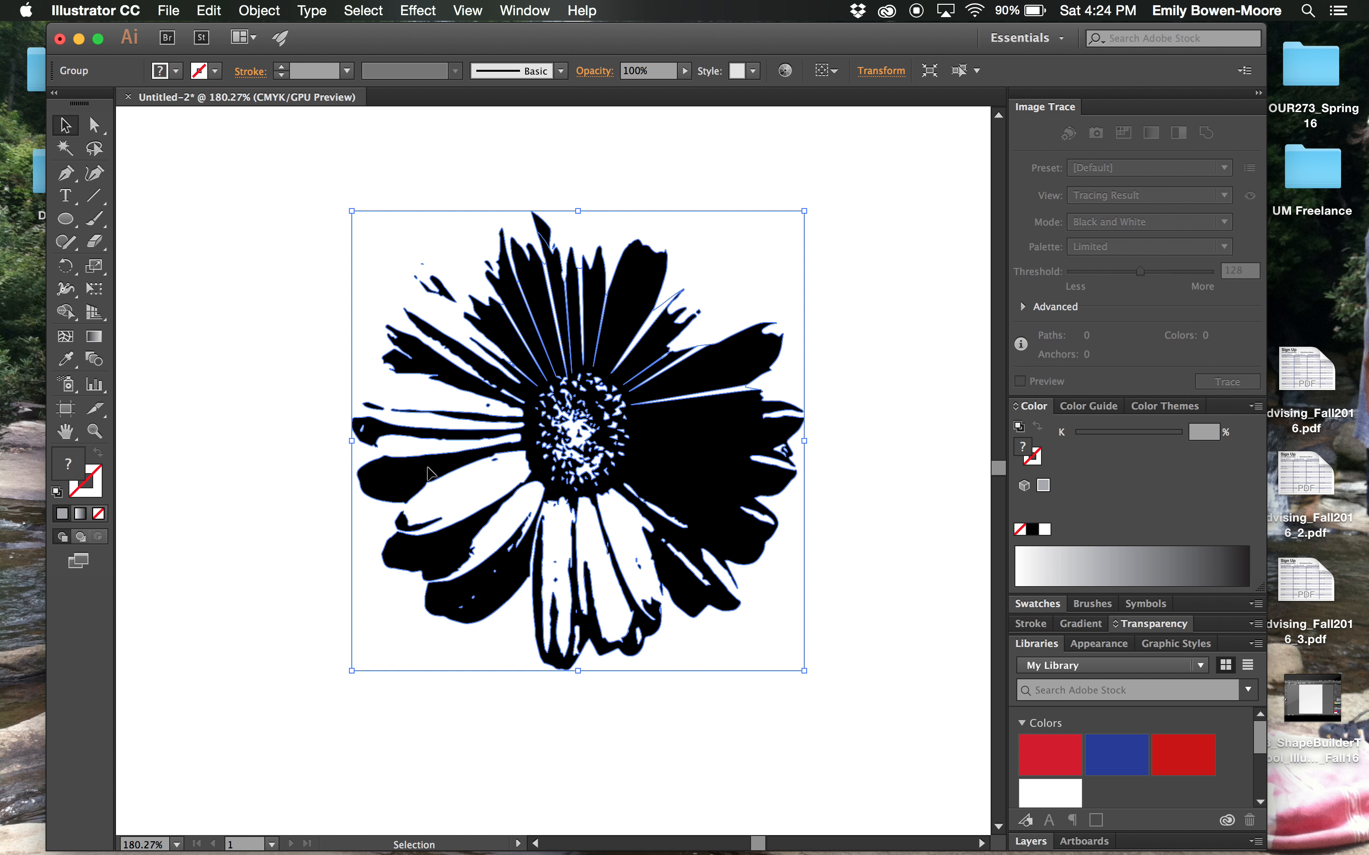
# Try the library red (C=12, M=100, Y=91, K=3) on one small white speck at the lower-left of the flower's centre, undo it and deselect.
pyautogui.click(172, 163)
pyautogui.press('a')
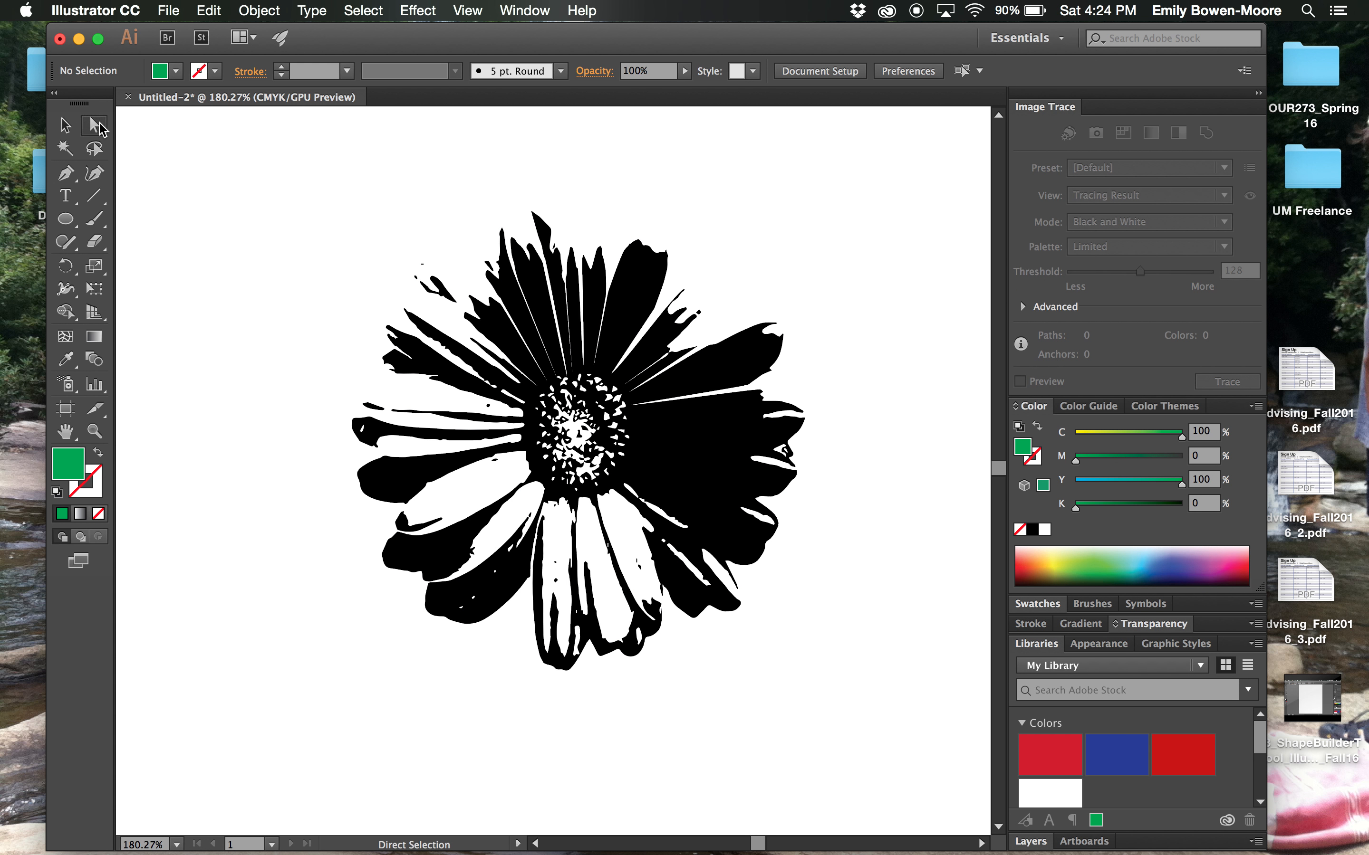
pyautogui.moveTo(357, 425); pyautogui.dragTo(519, 422)
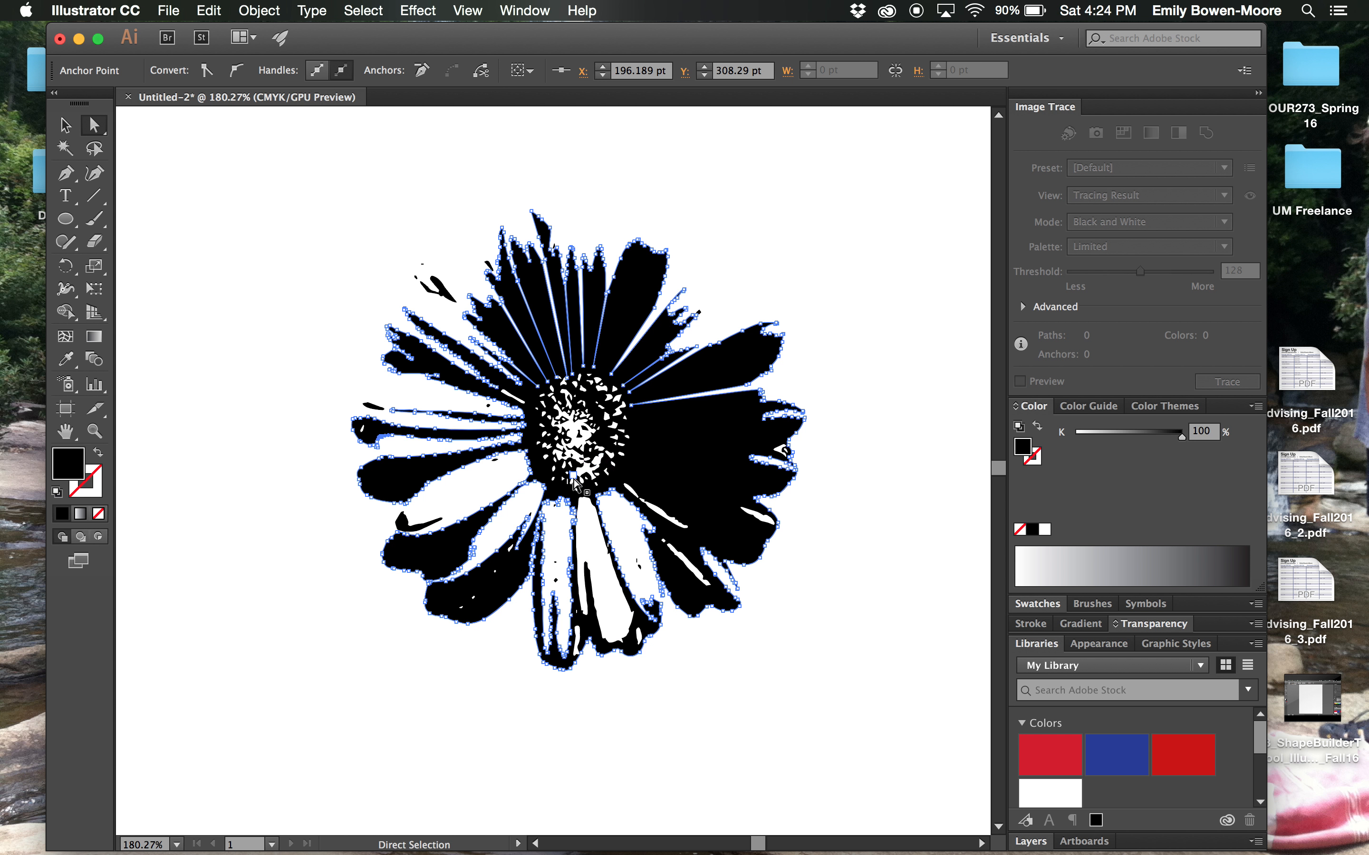
pyautogui.scroll(1, 578, 452)
pyautogui.scroll(5, 579, 459)
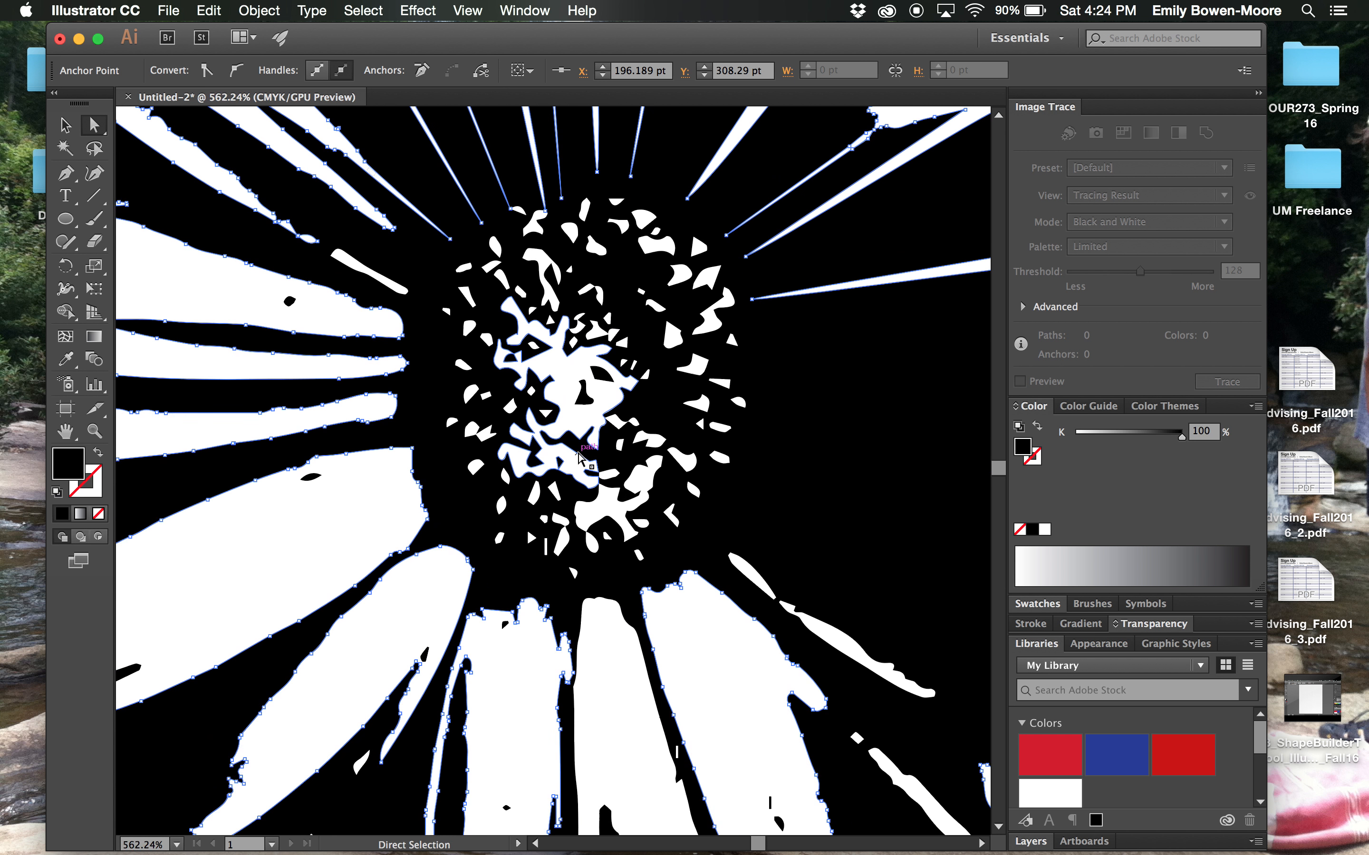
pyautogui.click(472, 467)
pyautogui.press('super+a')
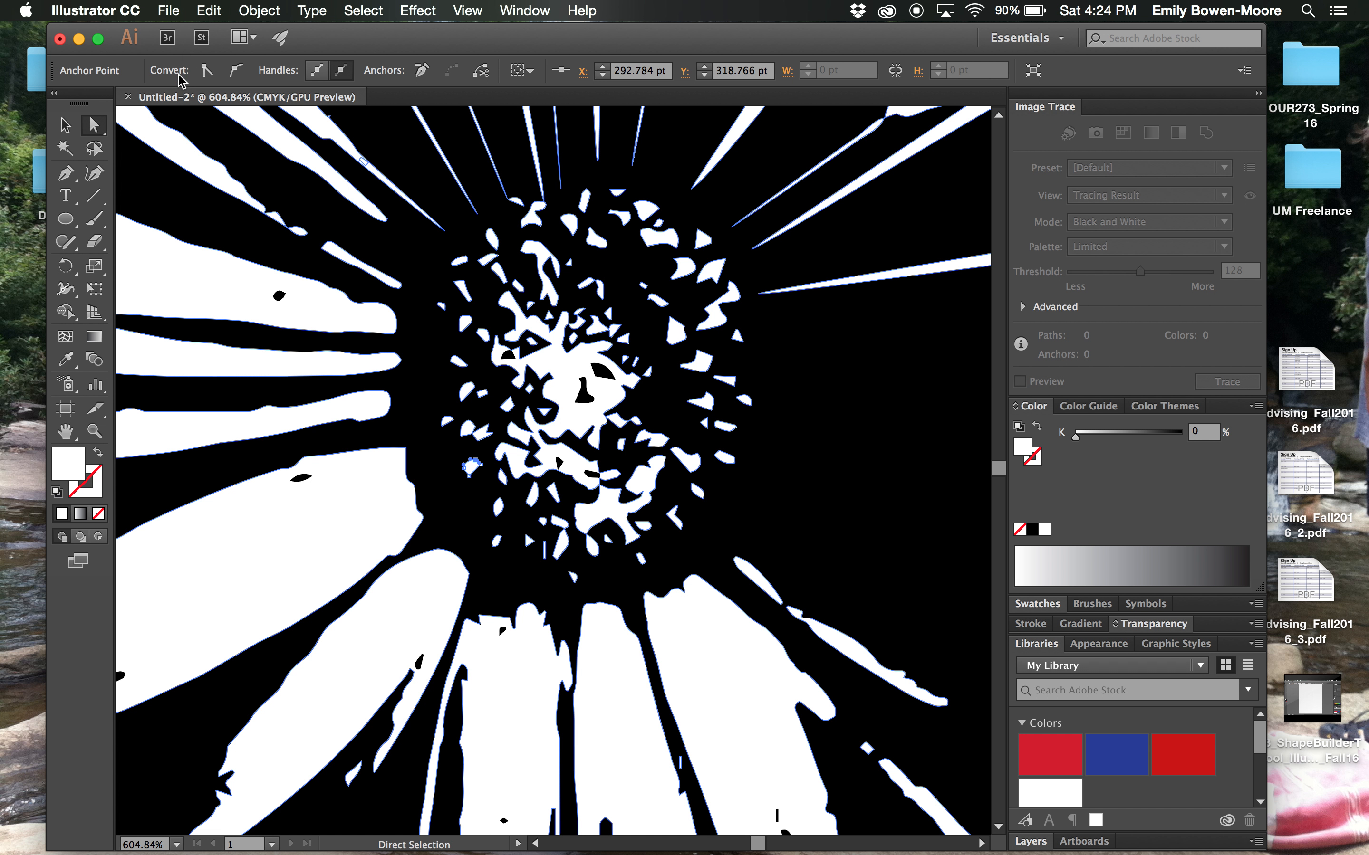
pyautogui.press('super+z')
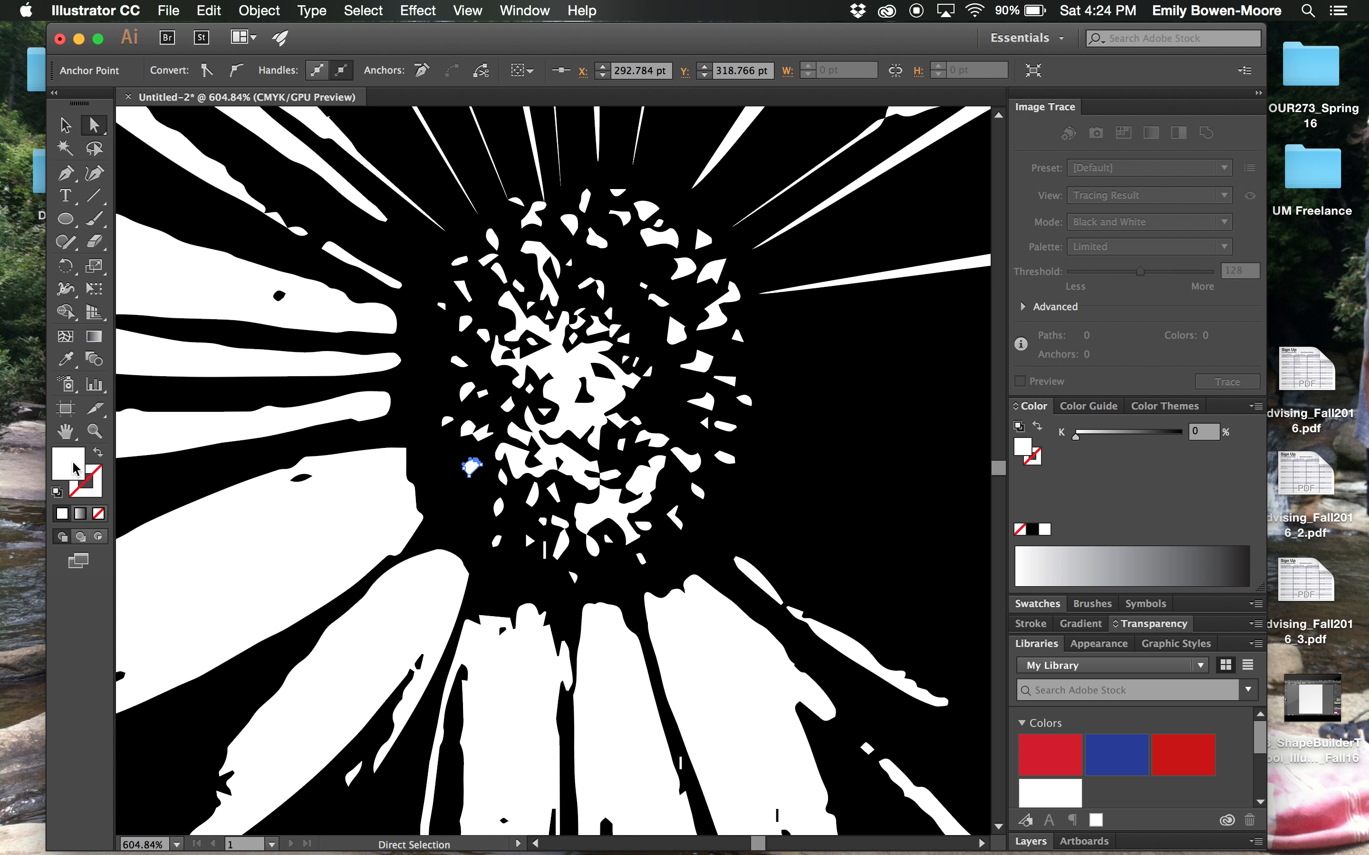
pyautogui.click(1060, 764)
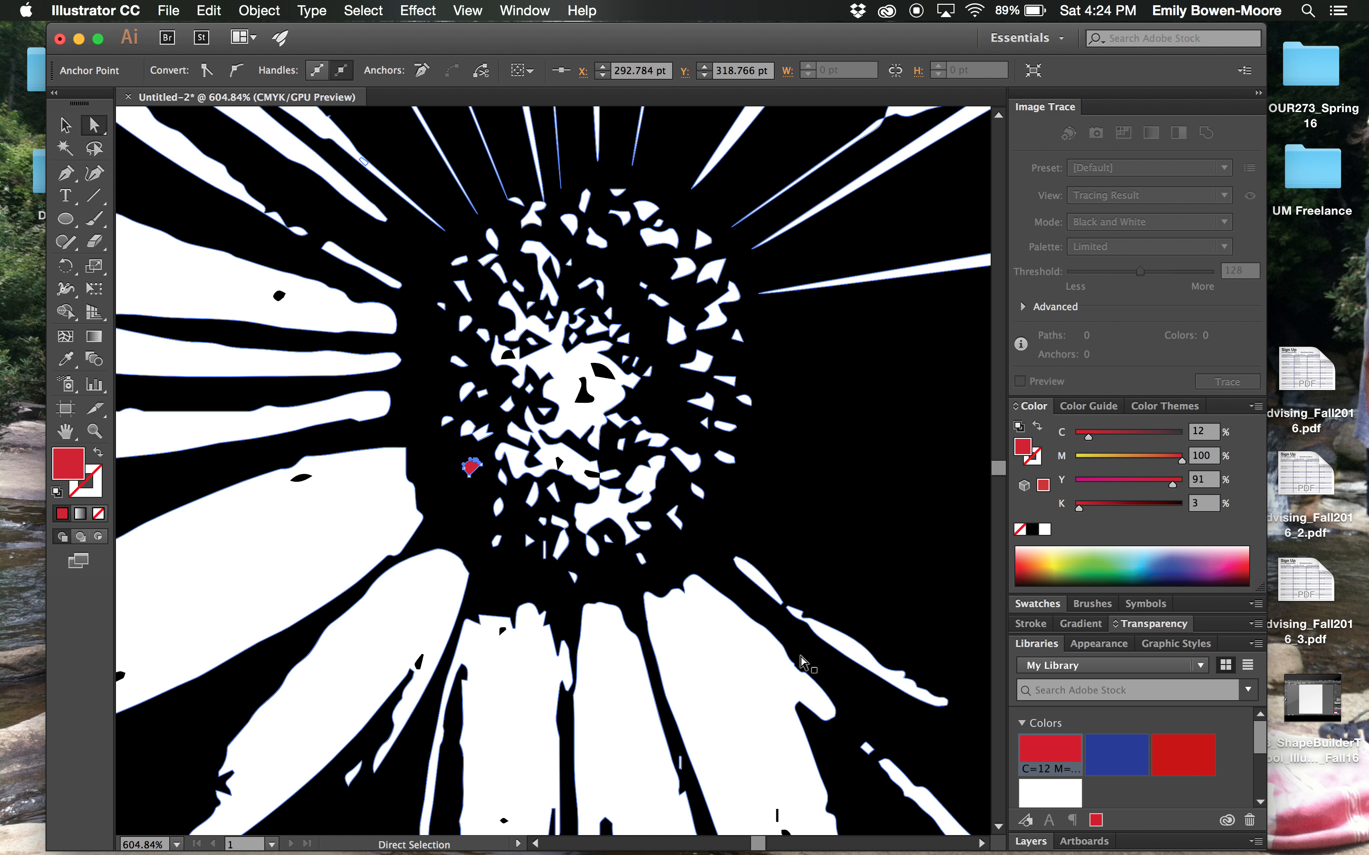
pyautogui.press('super+z')
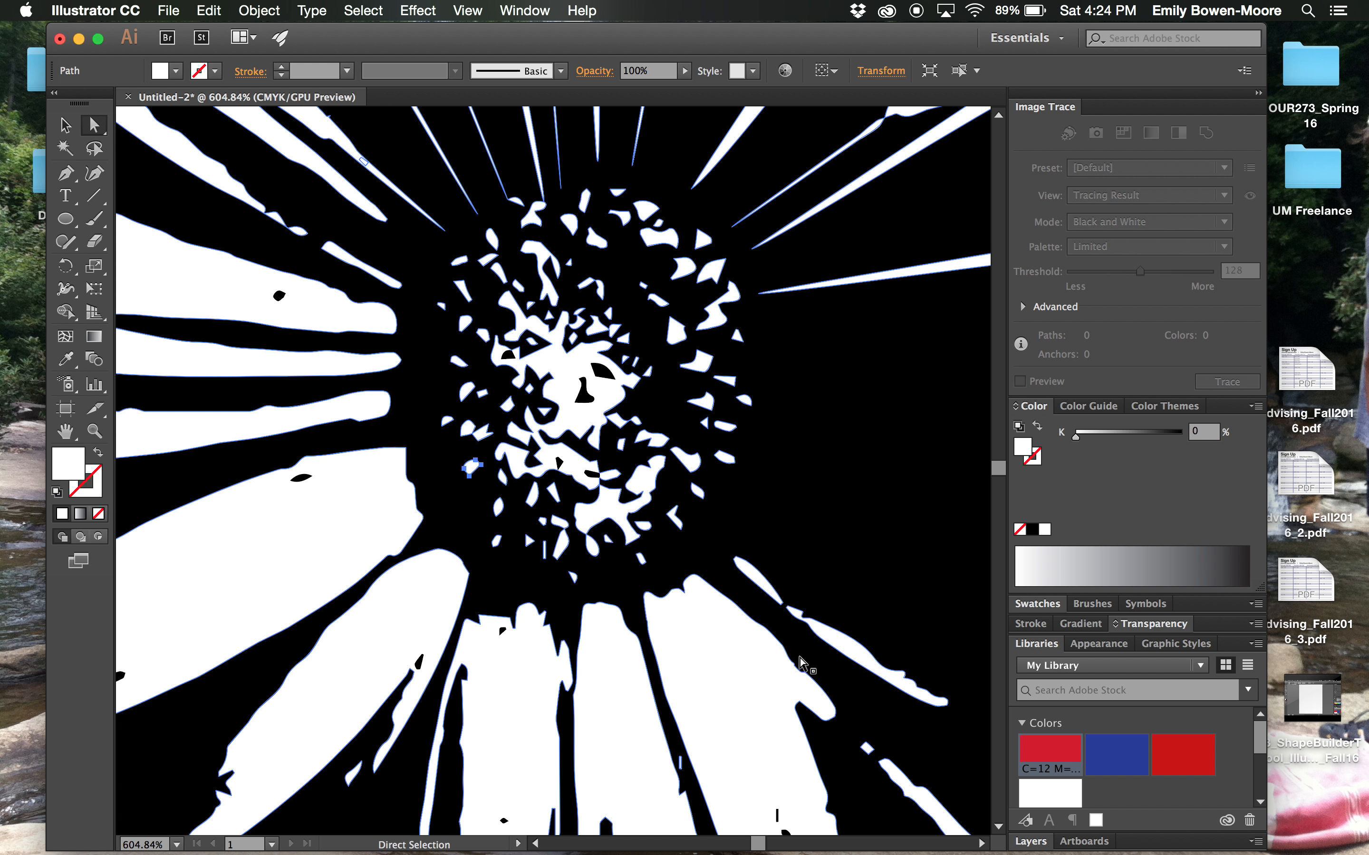
pyautogui.scroll(-3, 780, 671)
pyautogui.scroll(-3, 780, 674)
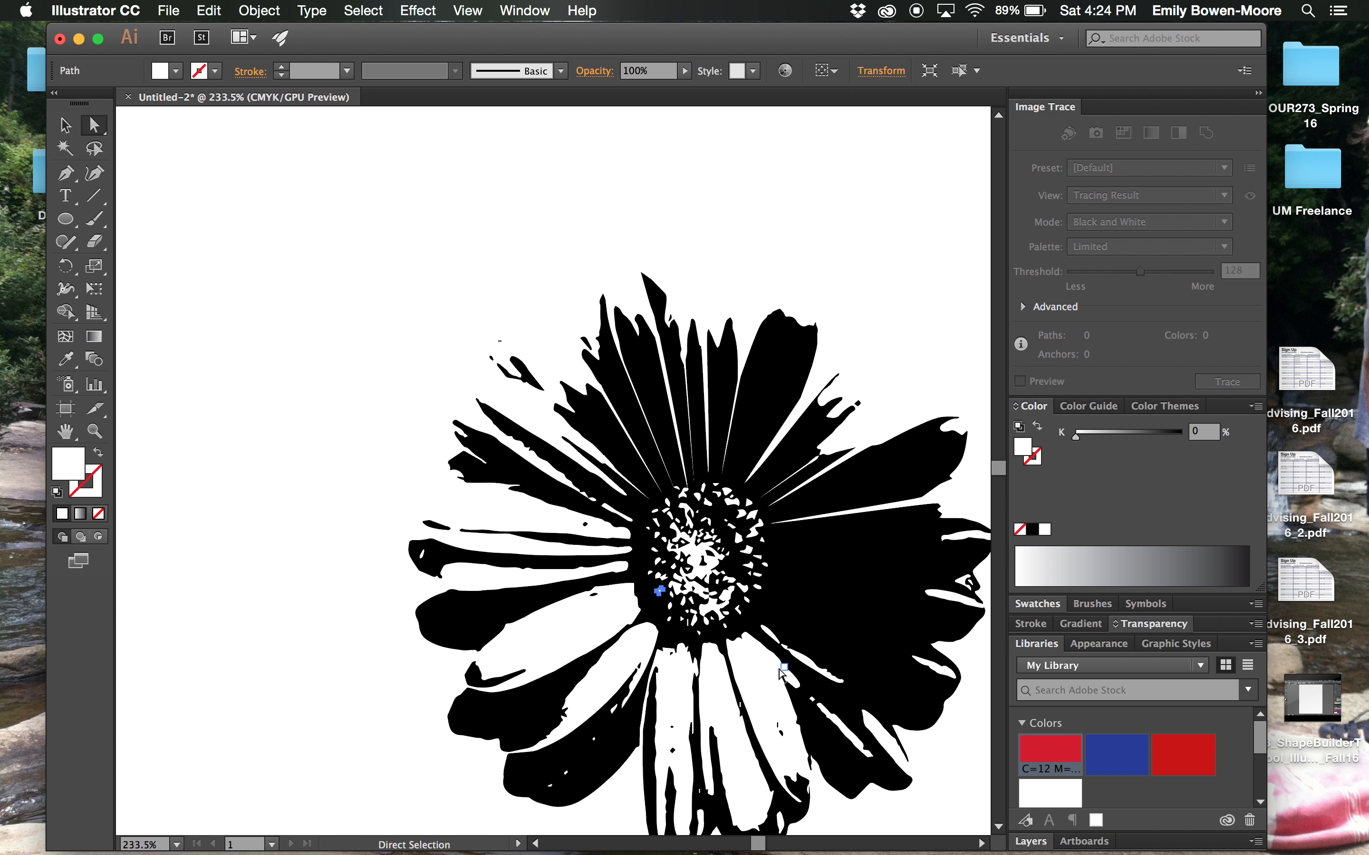
pyautogui.click(747, 740)
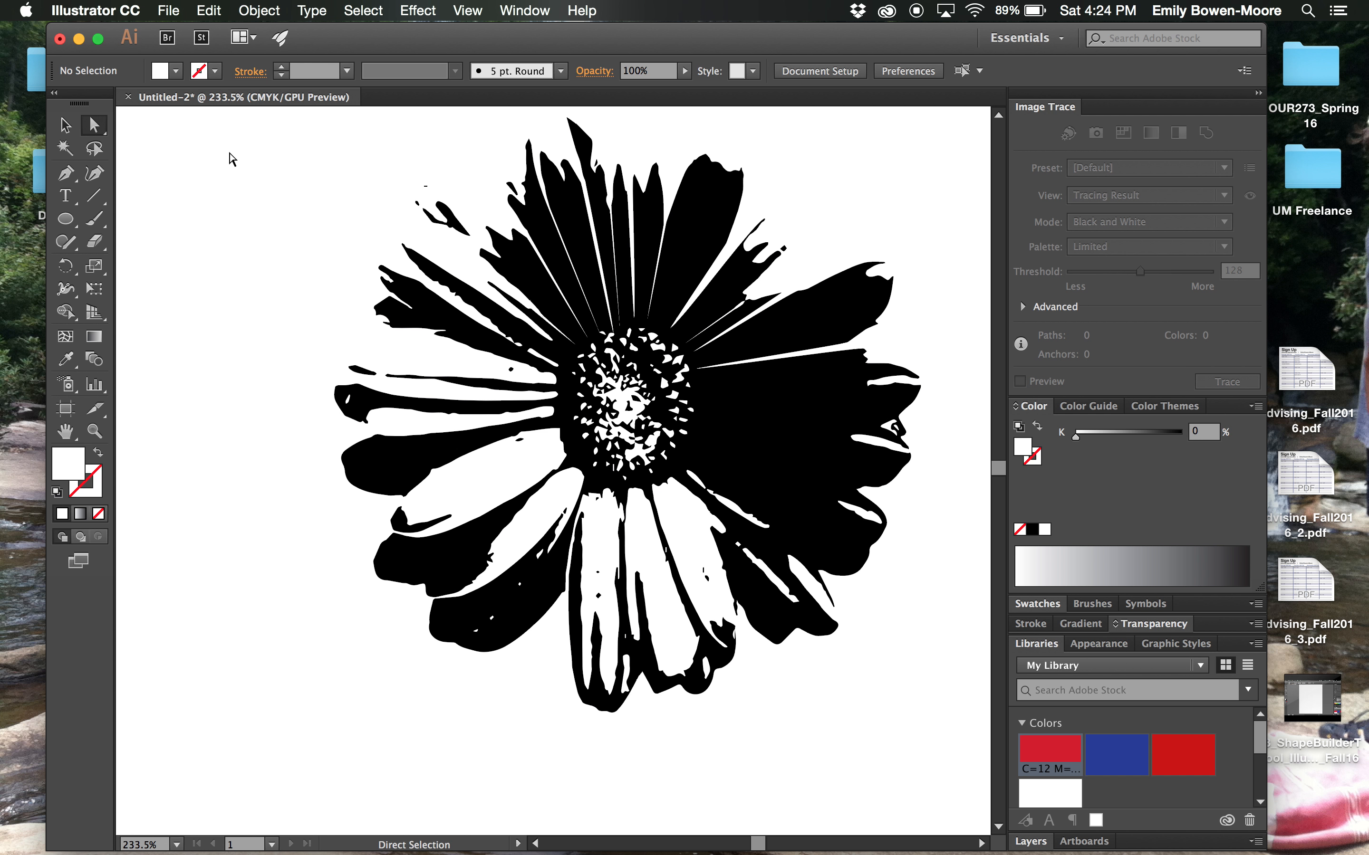
# Examine the anchor points of the entire flower with the Direct Selection tool and deselect the artwork.
pyautogui.scroll(-2, 288, 247)
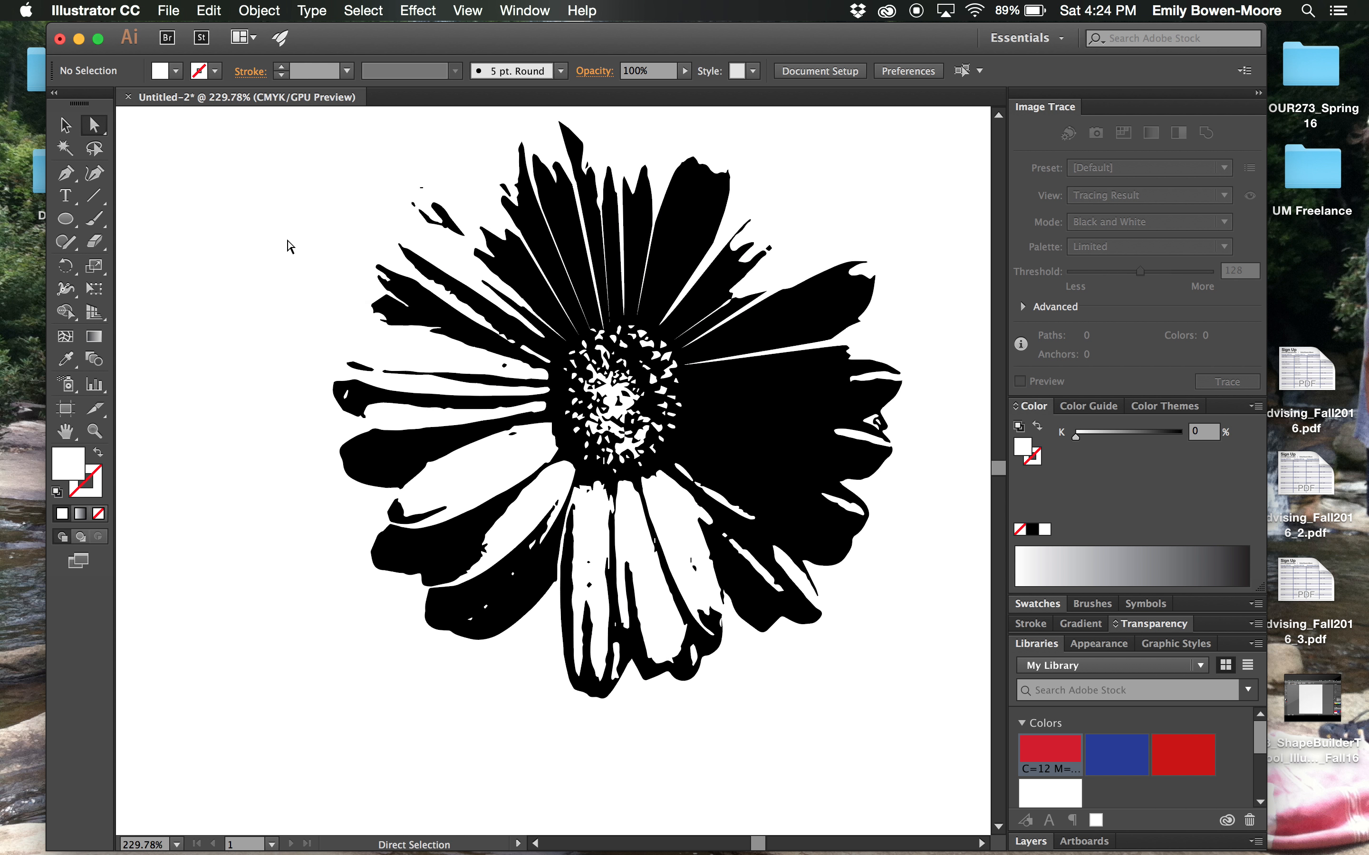
pyautogui.scroll(3, 288, 247)
pyautogui.hscroll(2, 287, 246)
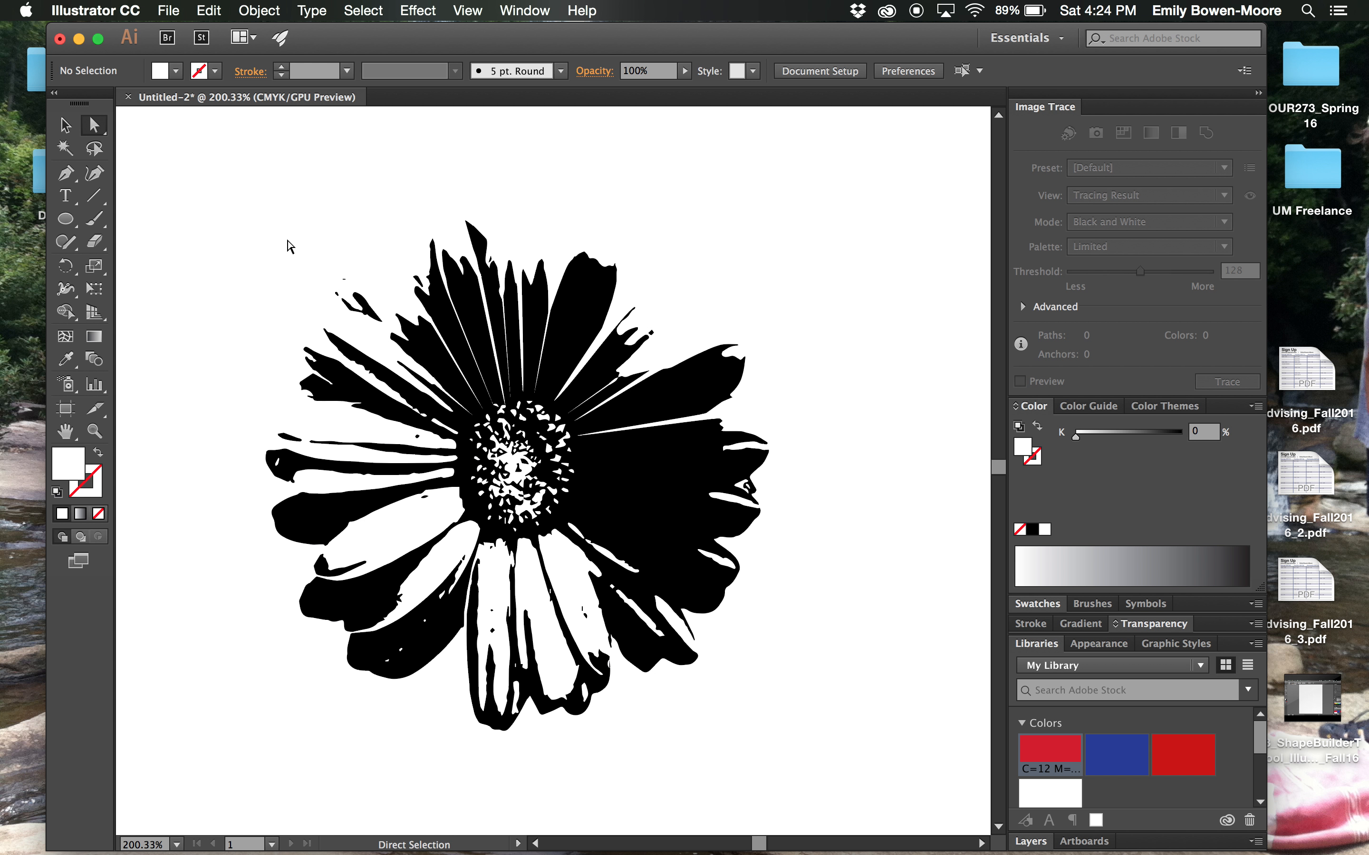
pyautogui.scroll(1, 287, 247)
pyautogui.hscroll(-1, 288, 247)
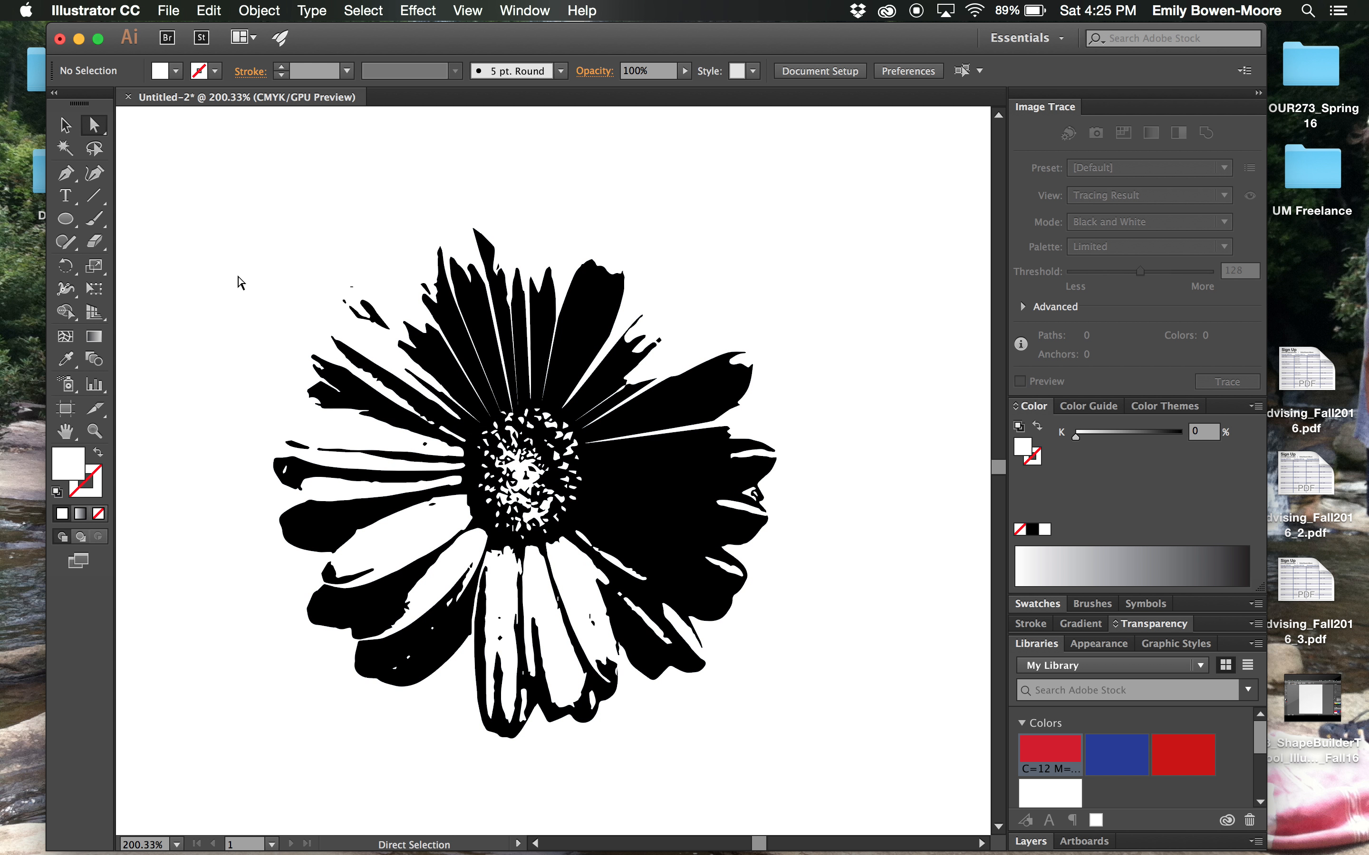
pyautogui.moveTo(195, 208); pyautogui.dragTo(878, 730)
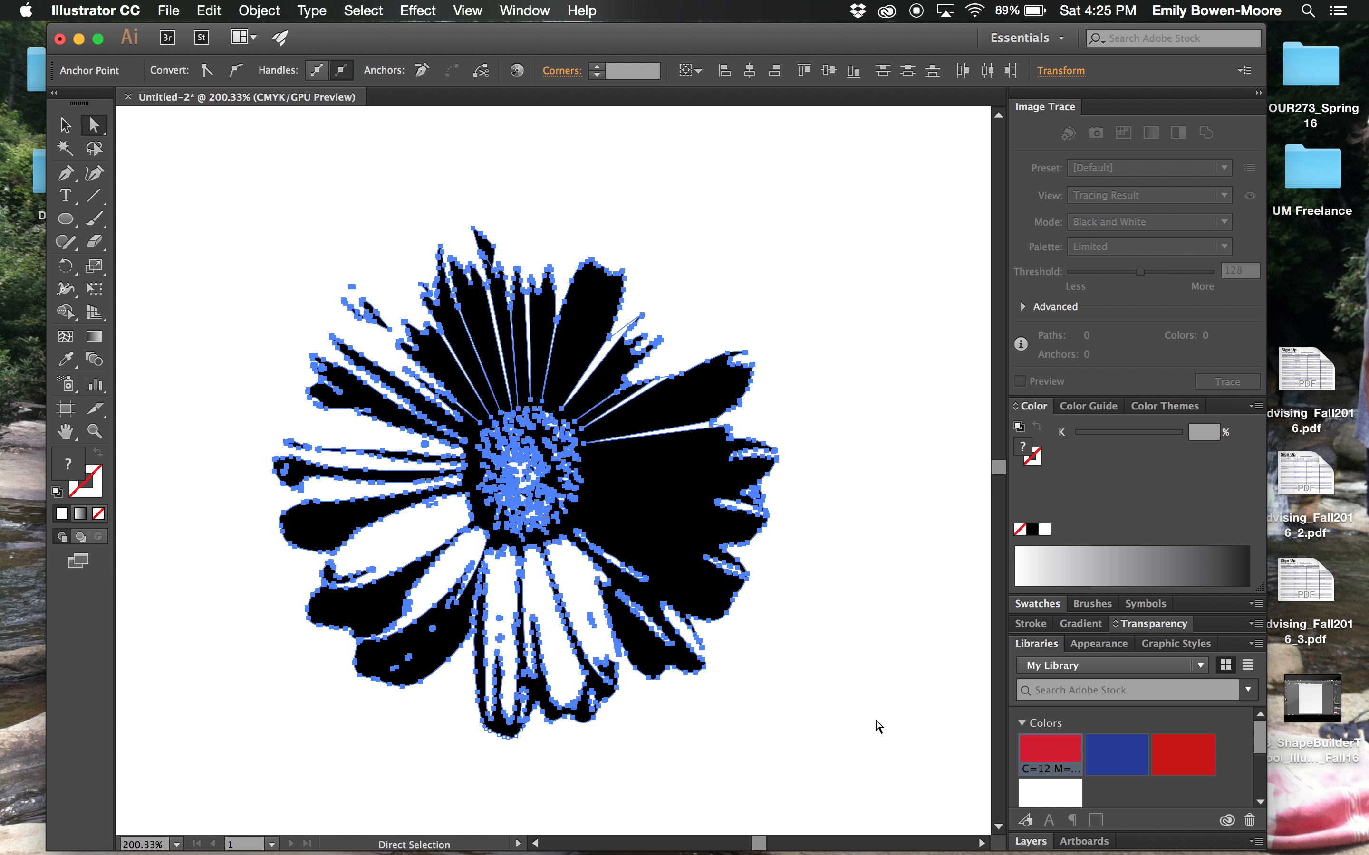
pyautogui.click(877, 727)
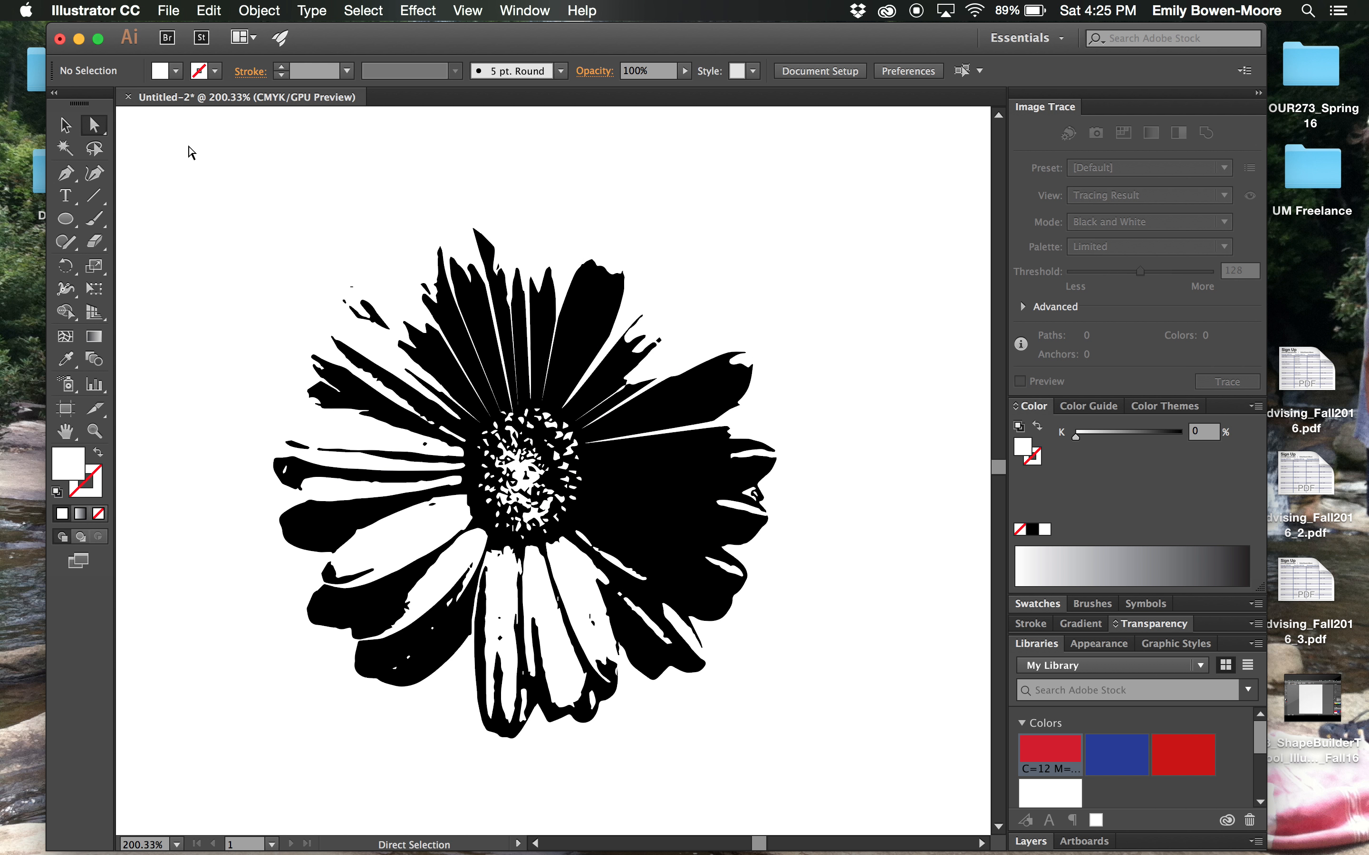